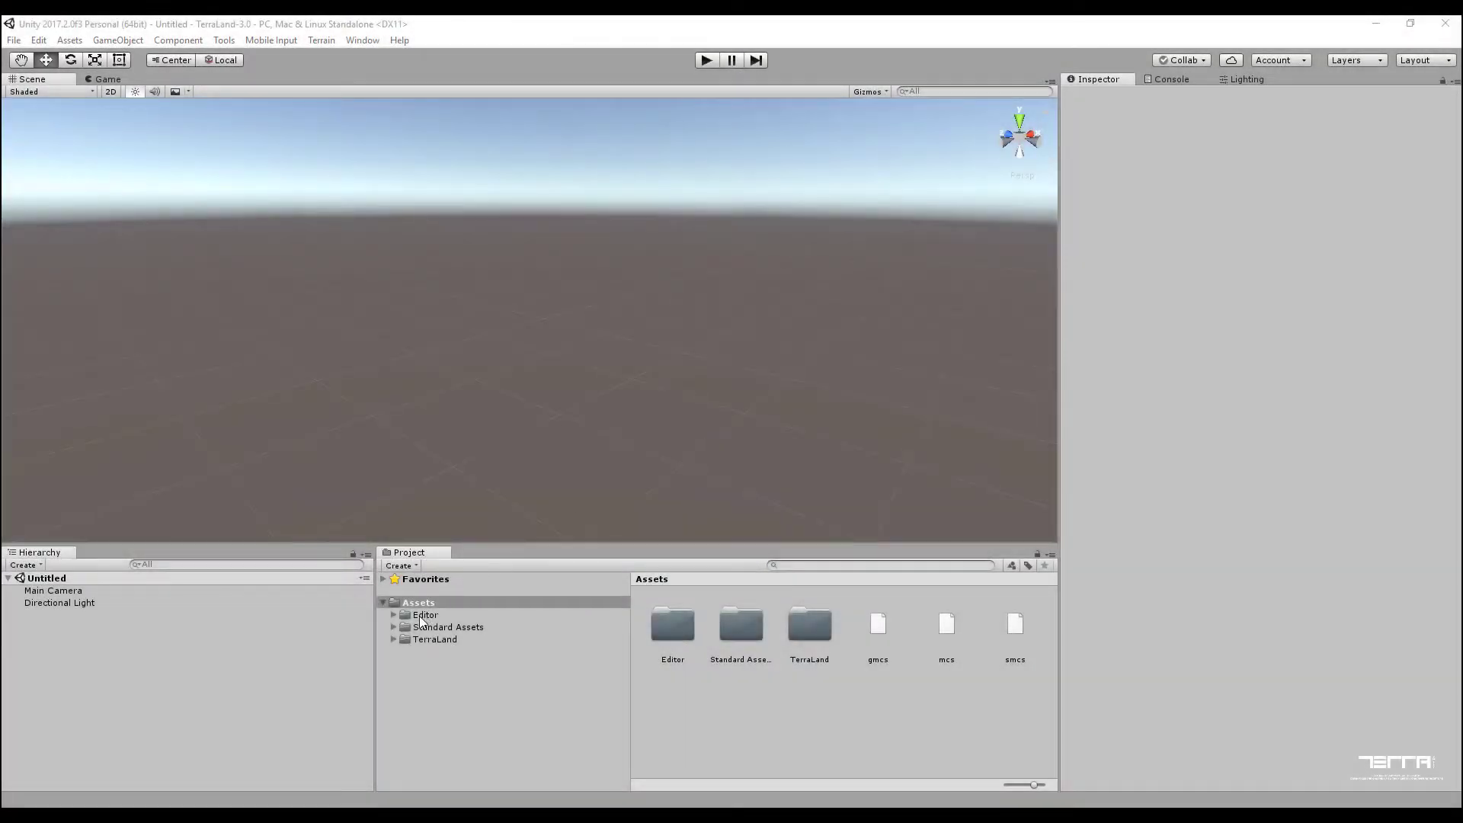
# Step: Open the Splatmap Terrains scene from TerraLand > Scenes > Runtime API > Offline Streaming > Heightmaps & Splatmaps
pyautogui.click(394, 639)
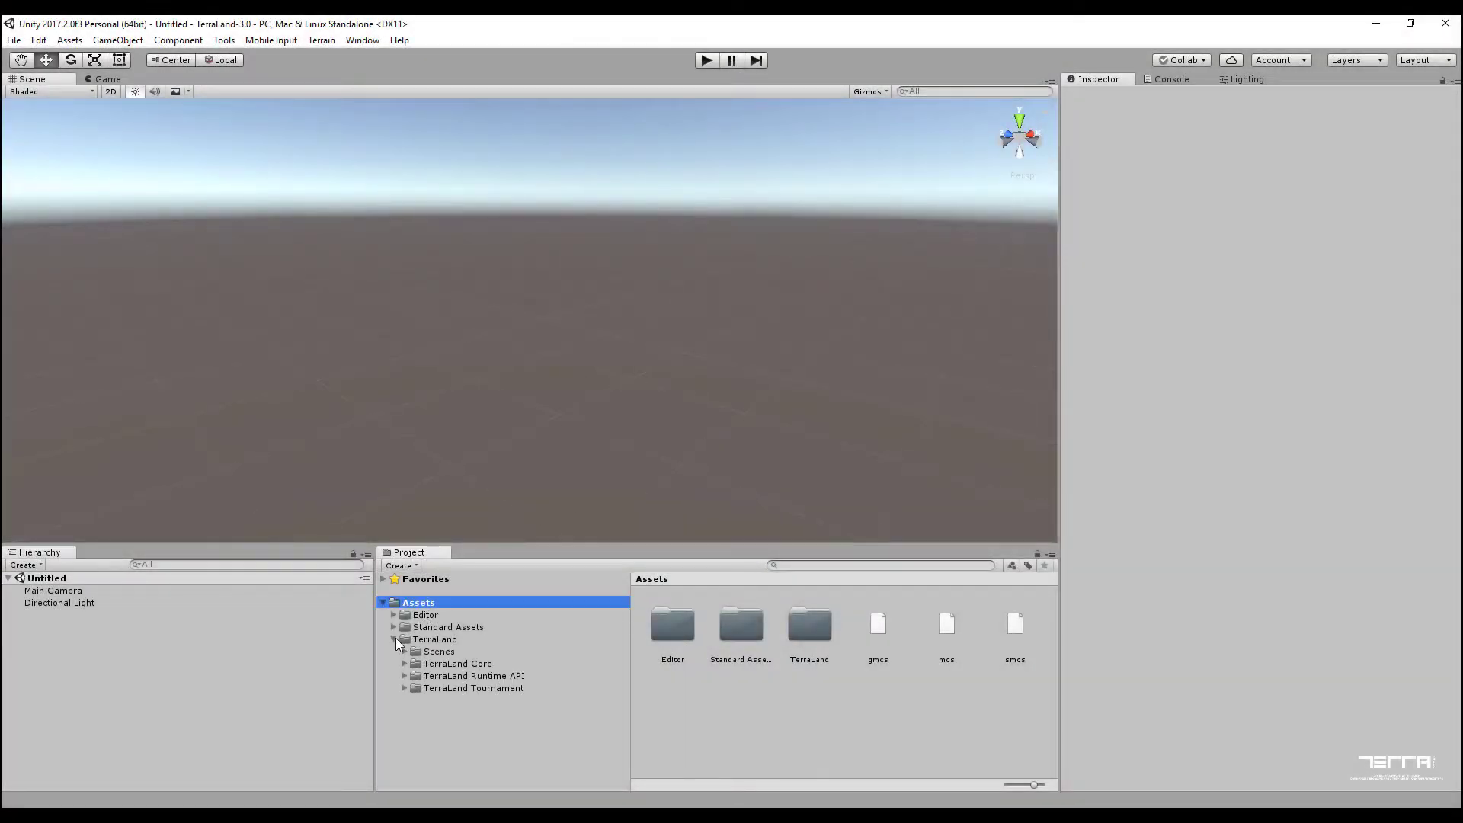
pyautogui.click(404, 651)
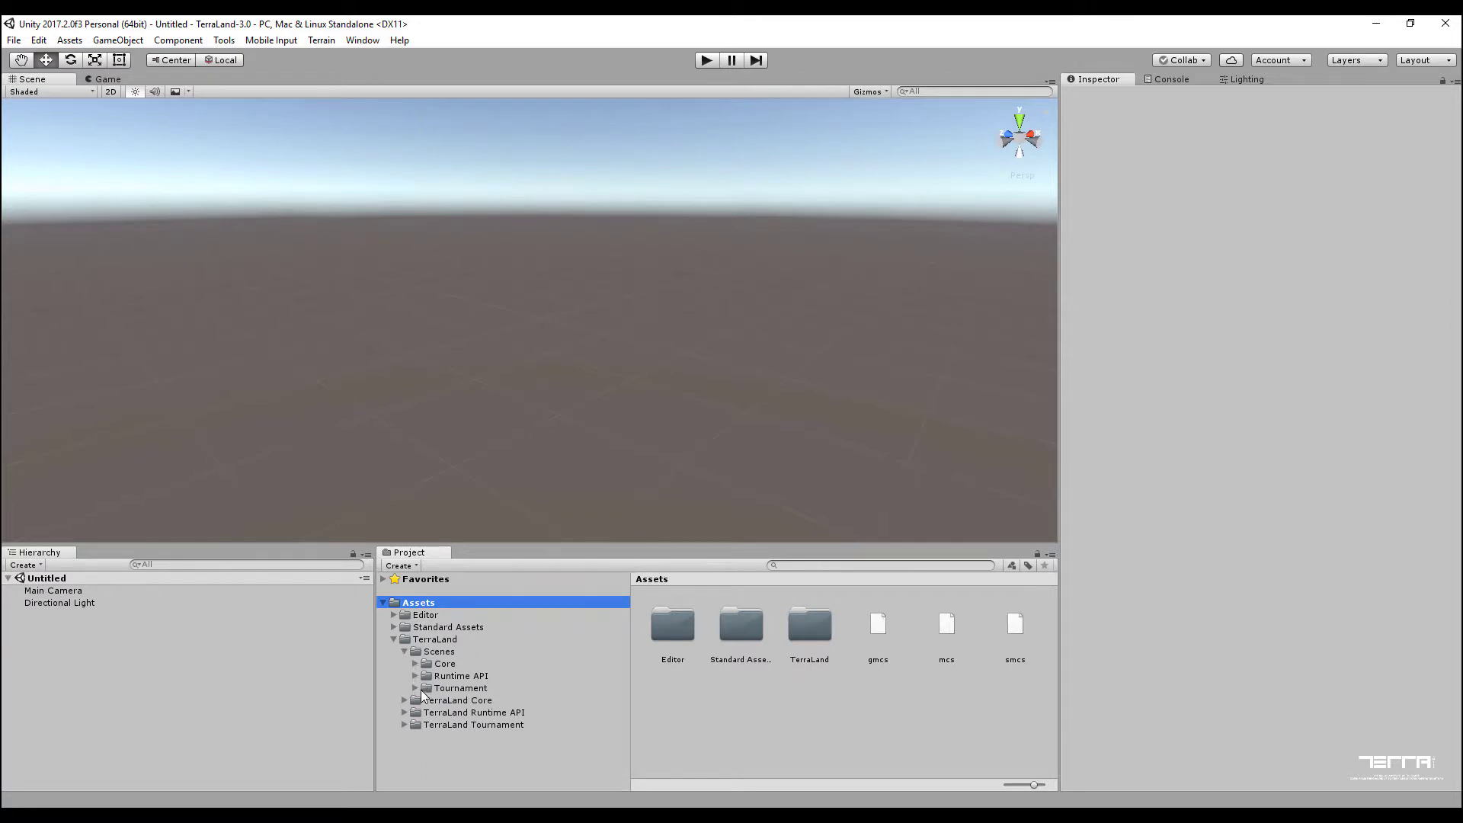
pyautogui.click(416, 676)
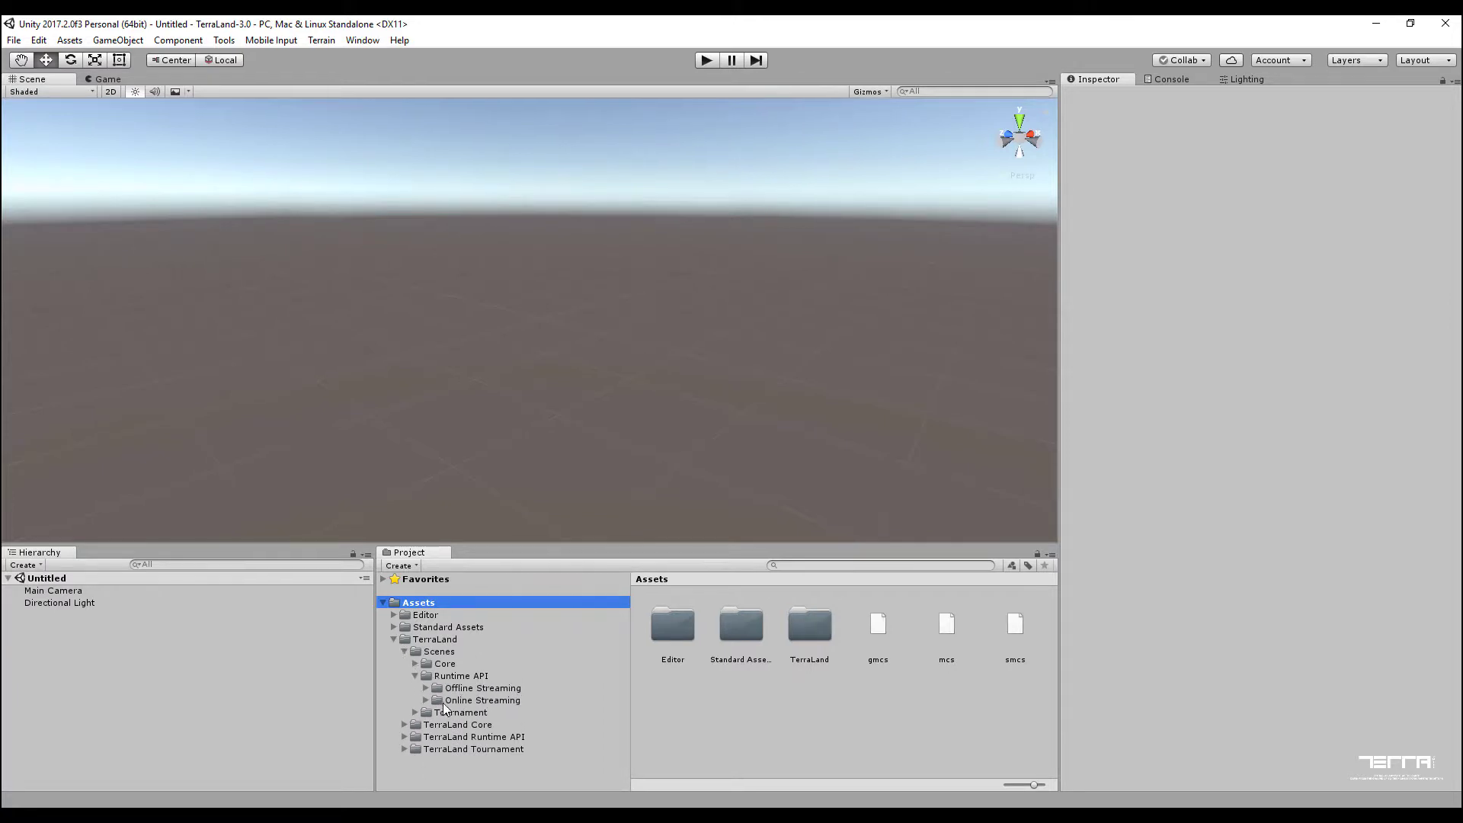
pyautogui.click(440, 689)
pyautogui.click(424, 688)
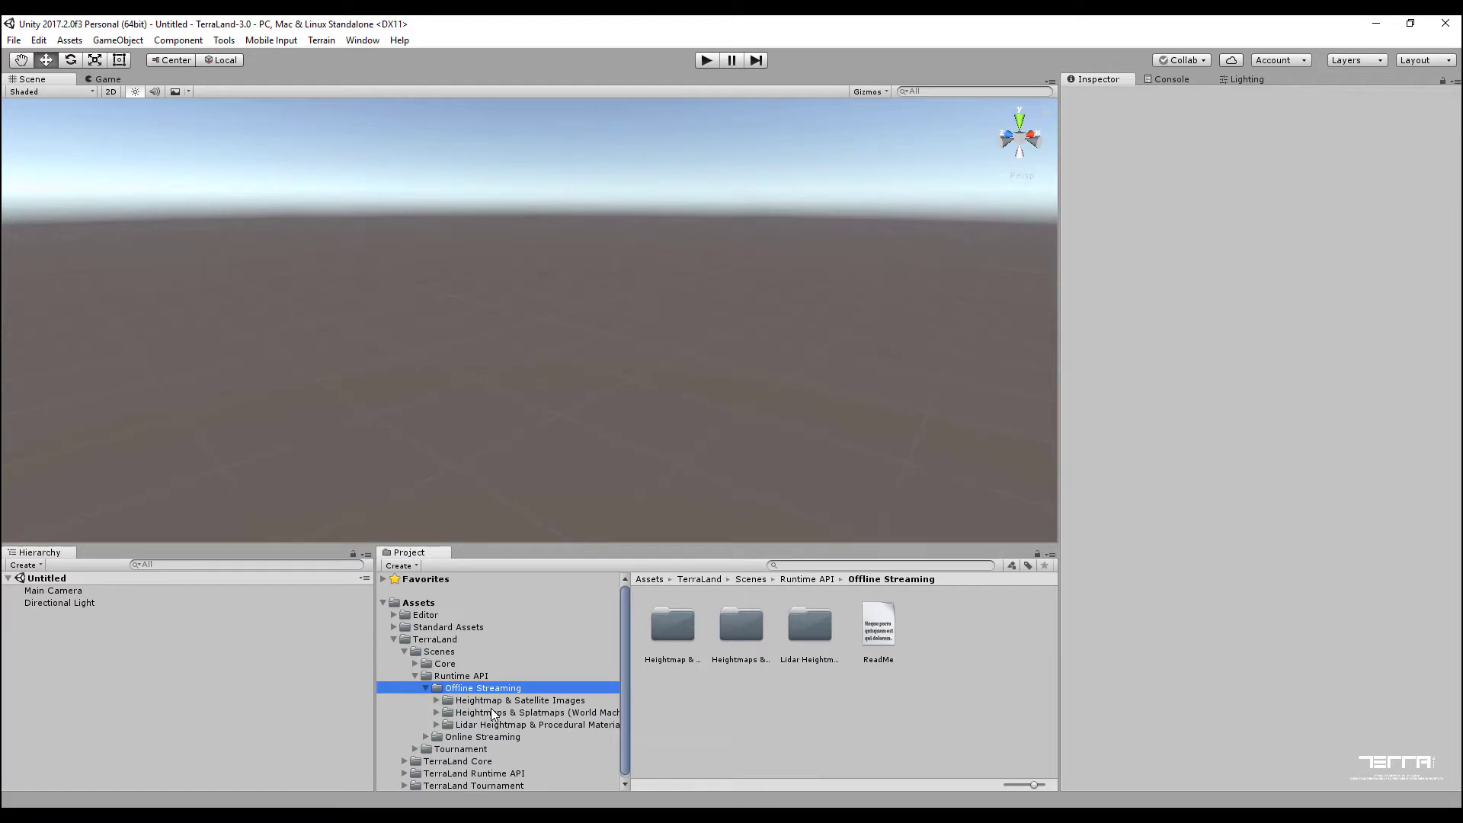
pyautogui.click(490, 709)
pyautogui.doubleClick(822, 627)
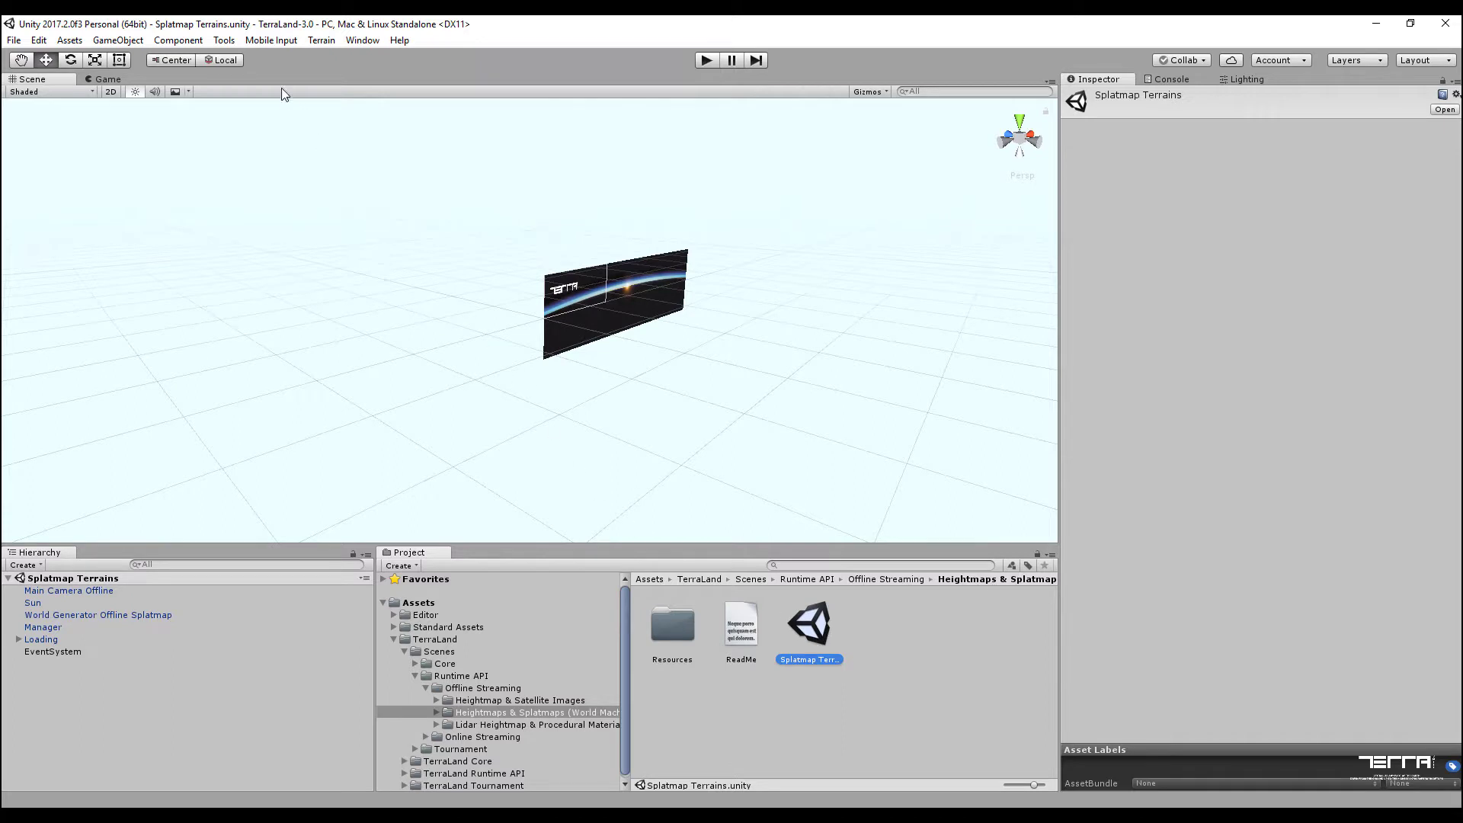
# Step: Open the TerraLand Terrain window from Tools > TerraUnity and dock it beside the Inspector
pyautogui.click(227, 42)
pyautogui.moveTo(297, 57)
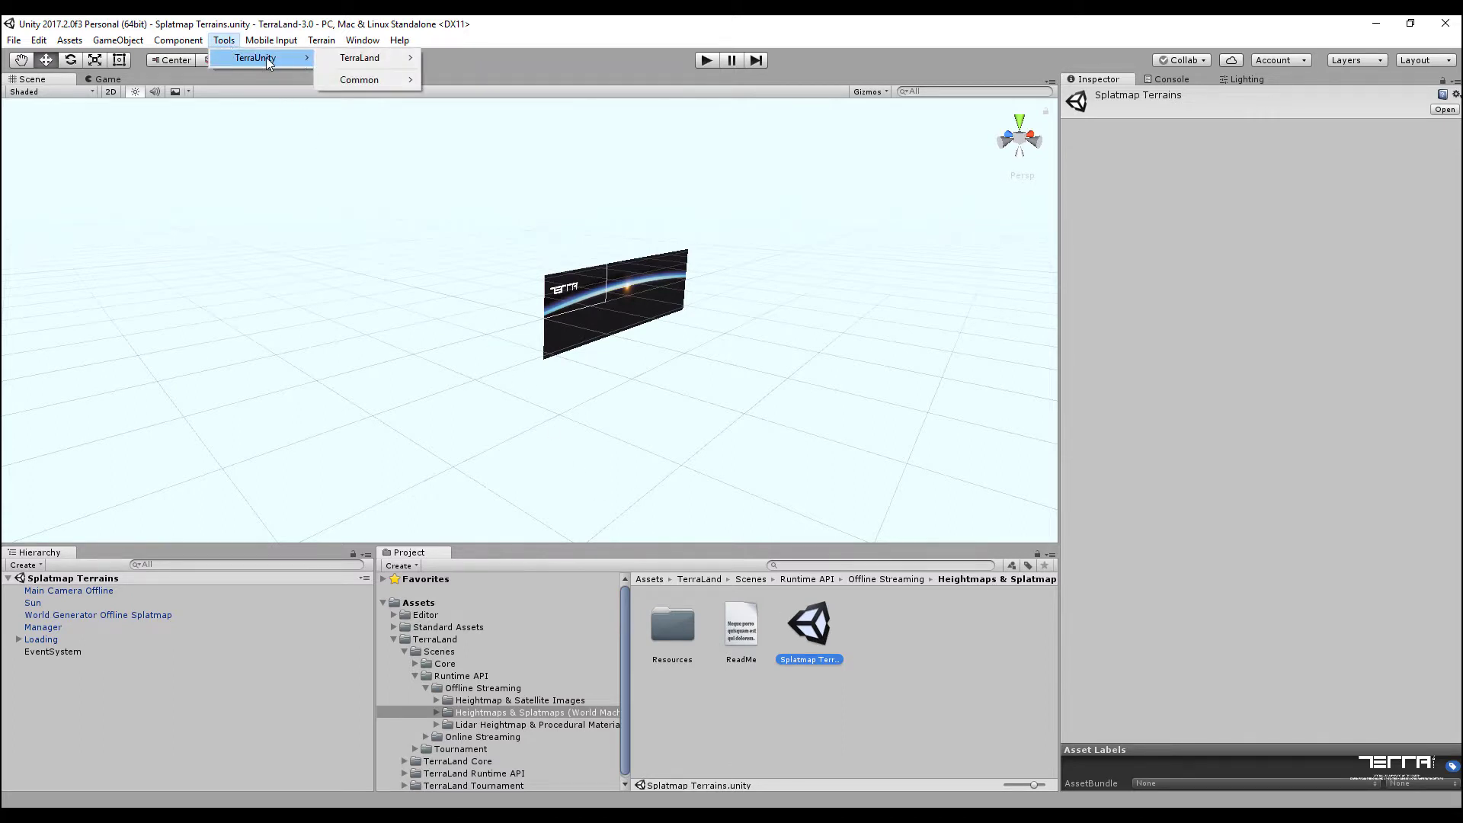
pyautogui.moveTo(358, 65)
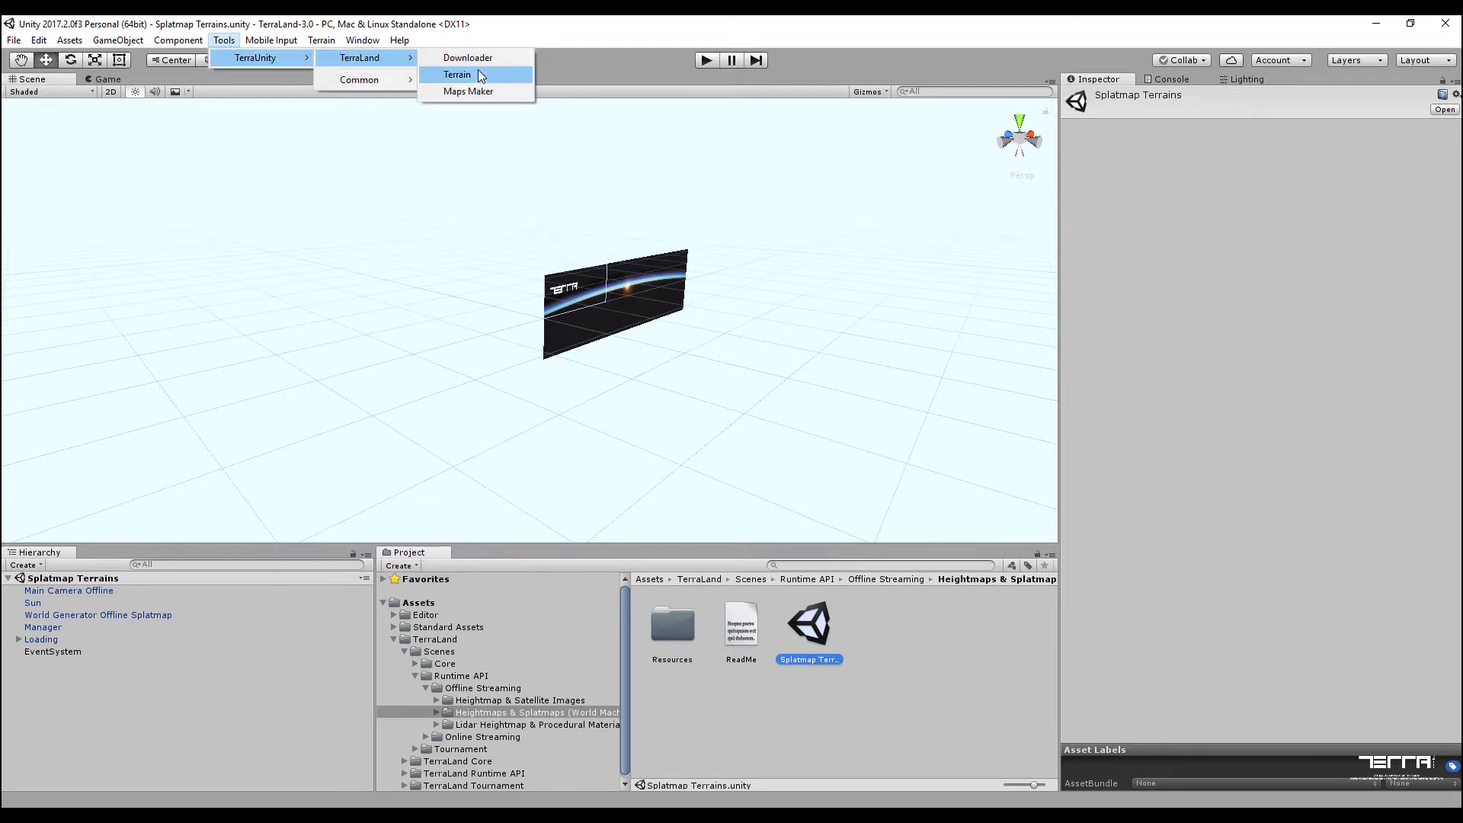
pyautogui.click(478, 74)
pyautogui.moveTo(40, 114); pyautogui.dragTo(1363, 79)
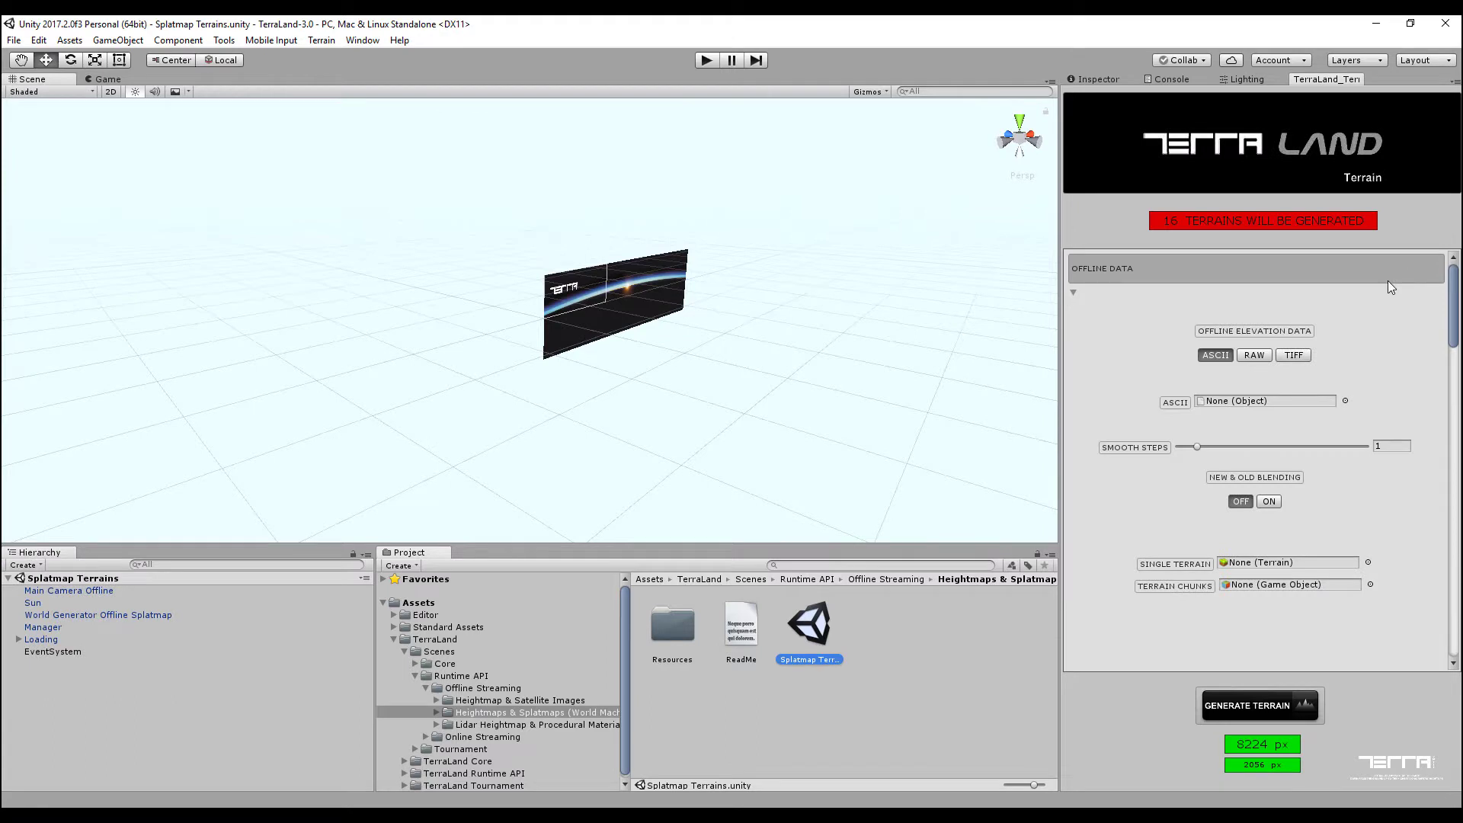
pyautogui.moveTo(1452, 309); pyautogui.dragTo(1434, 530)
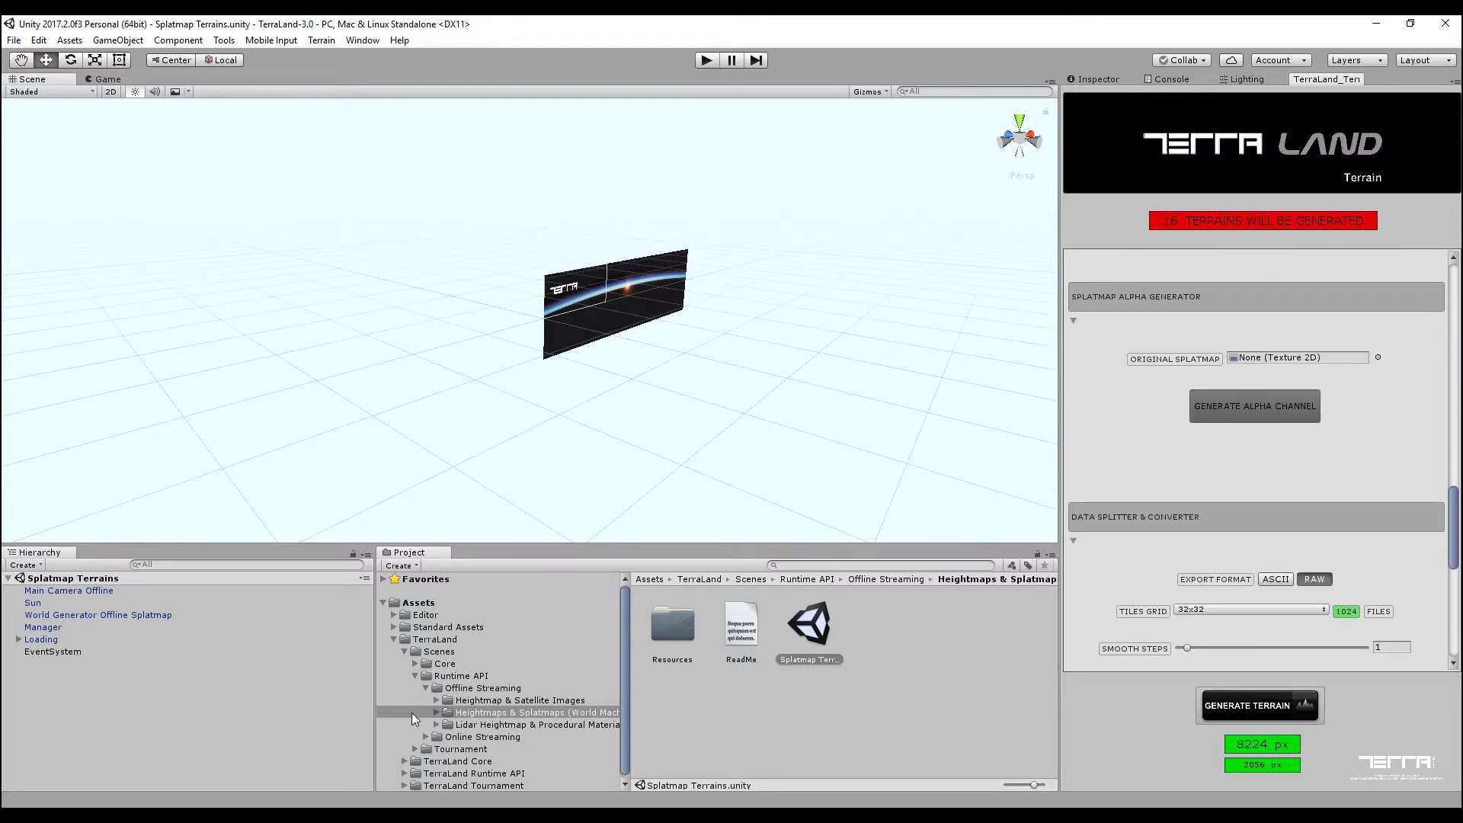
# Step: Set Ridges_02_FLOW from World Machine Renders as Original Splatmap and generate its alpha channel
pyautogui.click(438, 713)
pyautogui.click(458, 724)
pyautogui.click(448, 724)
pyautogui.click(528, 737)
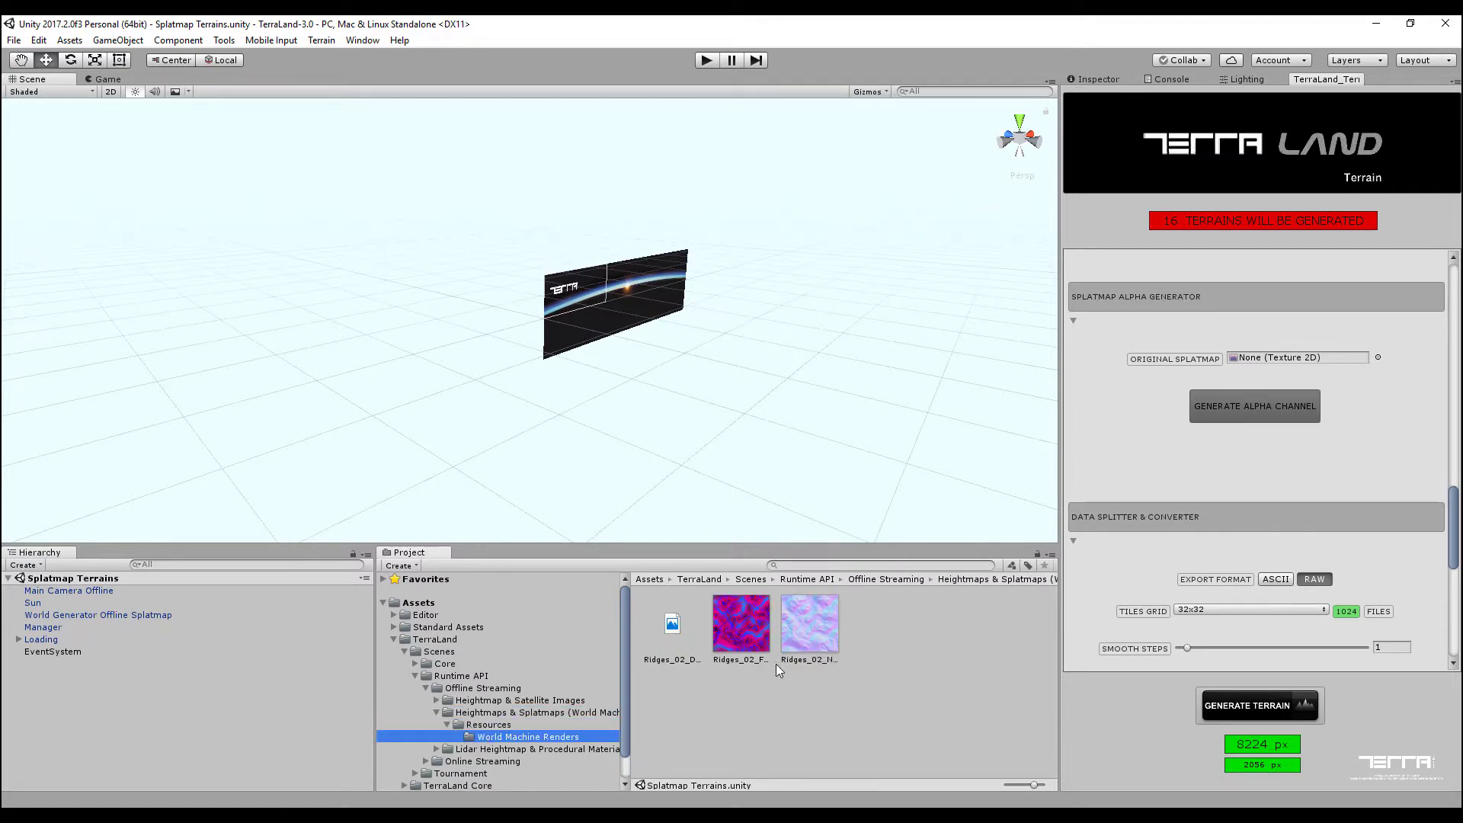
pyautogui.click(752, 640)
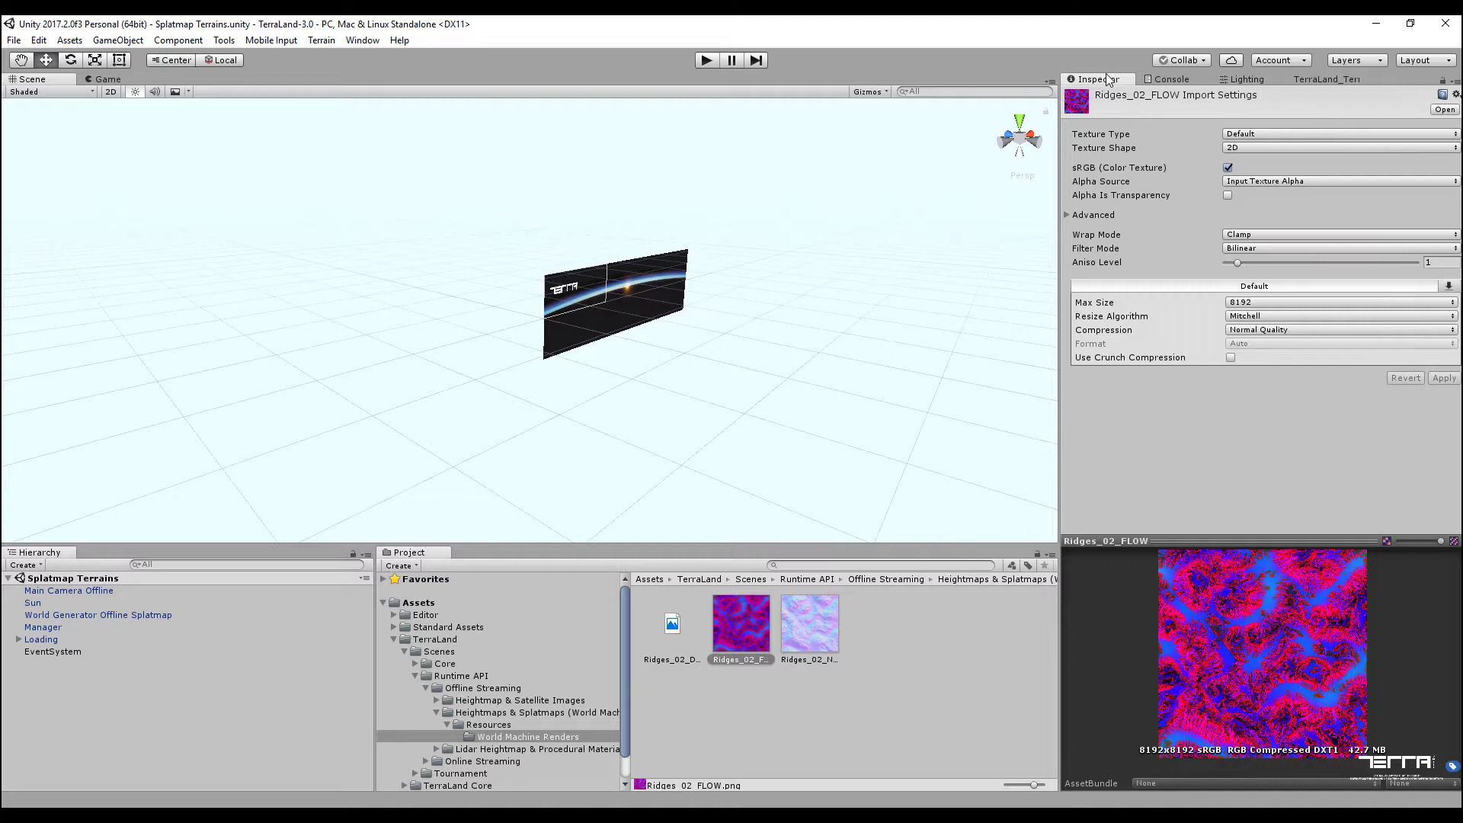
pyautogui.moveTo(1109, 78); pyautogui.dragTo(1288, 364)
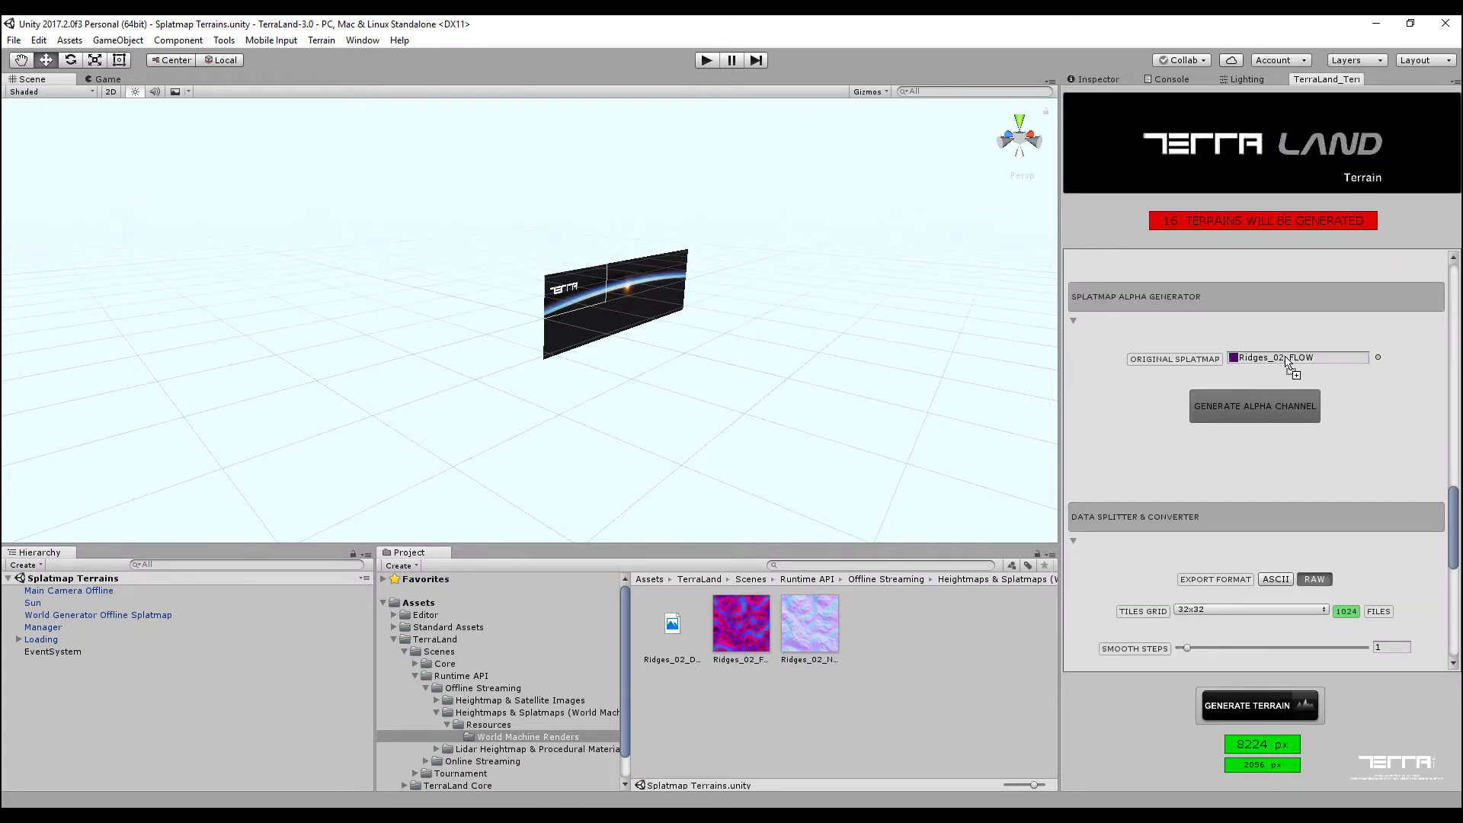
pyautogui.click(1244, 405)
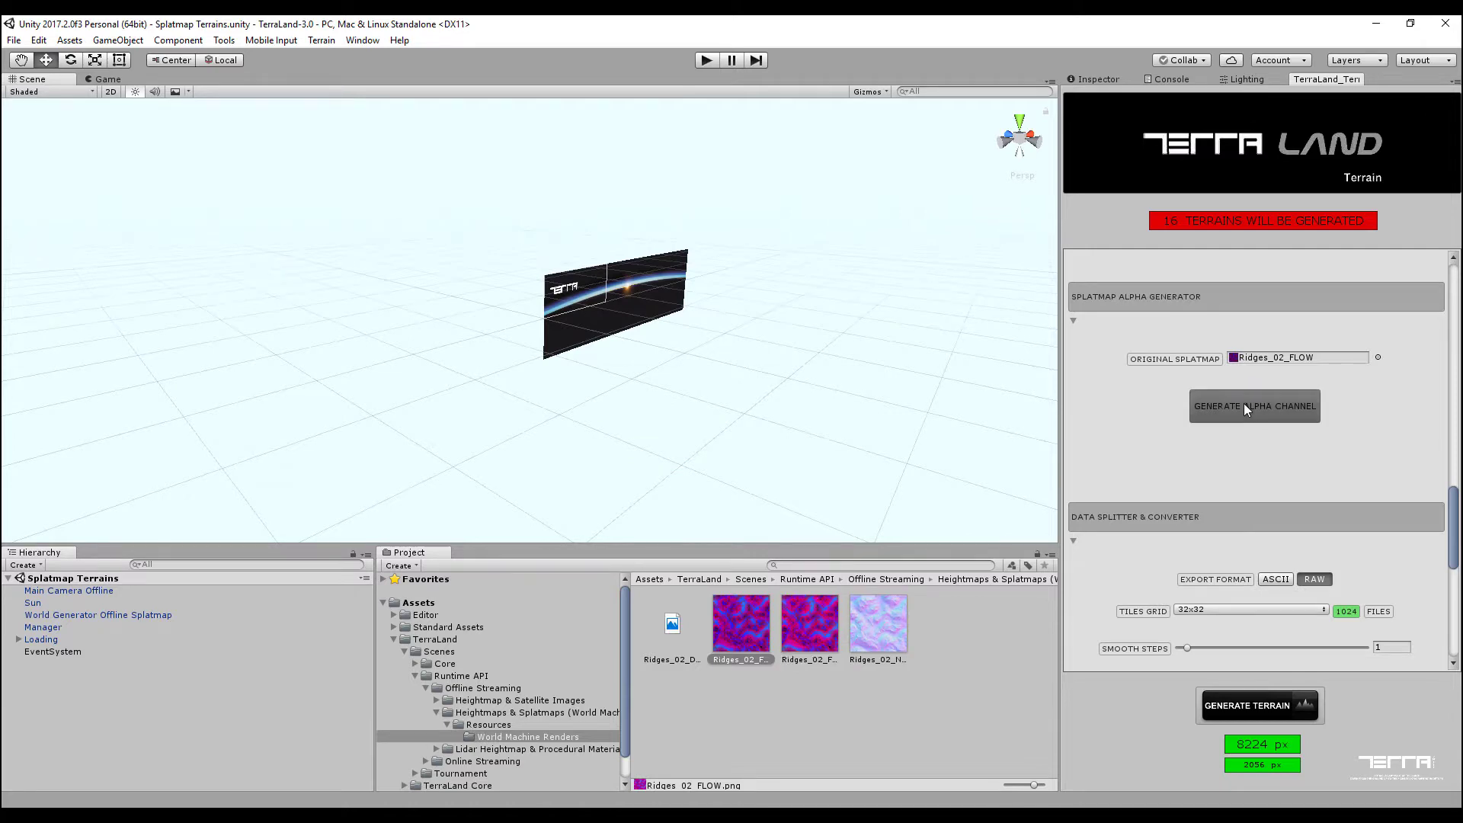
pyautogui.click(1097, 79)
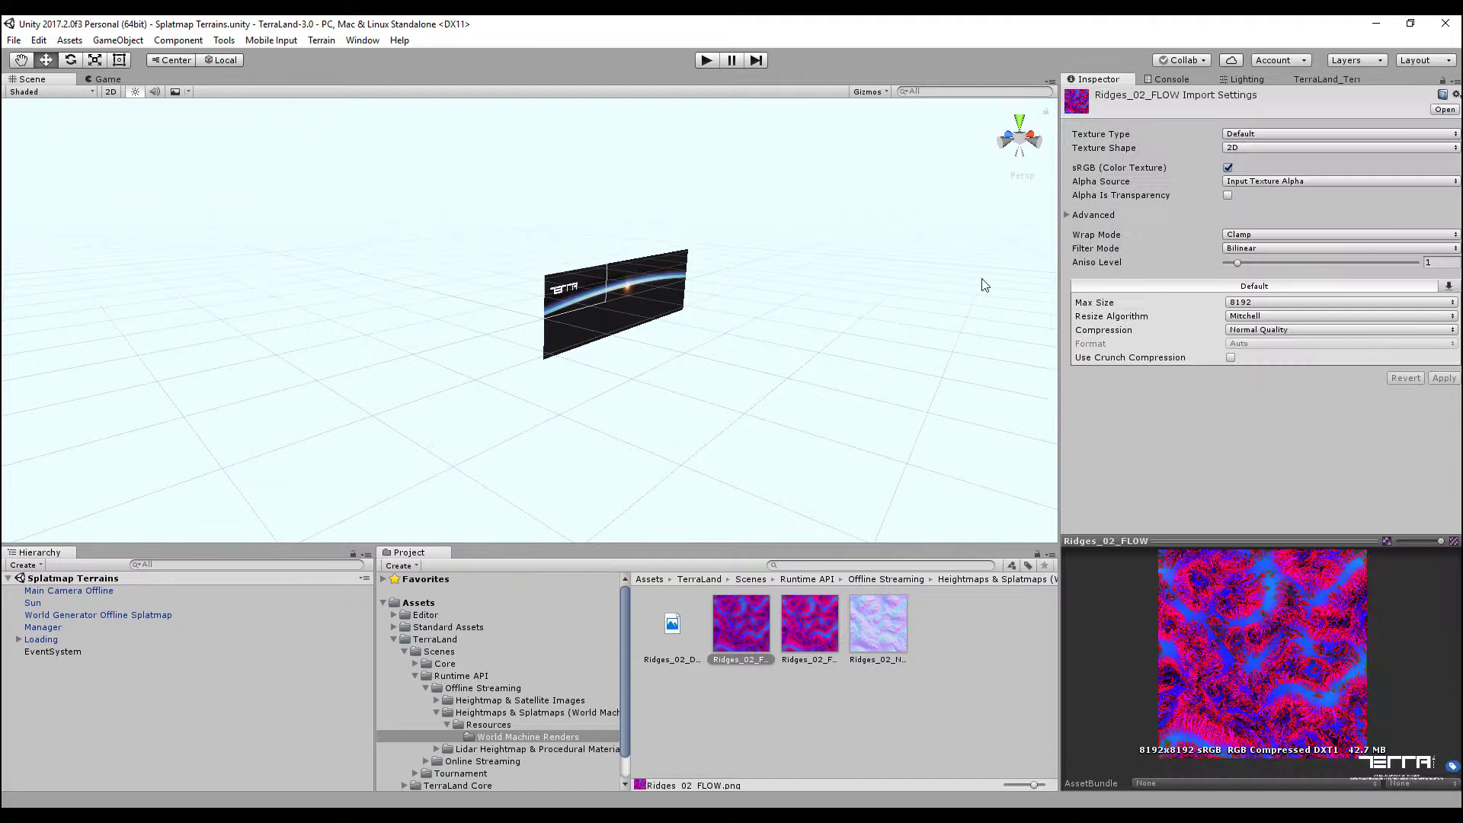
pyautogui.keyDown('ctrl'); pyautogui.click(810, 627); pyautogui.keyUp('ctrl')
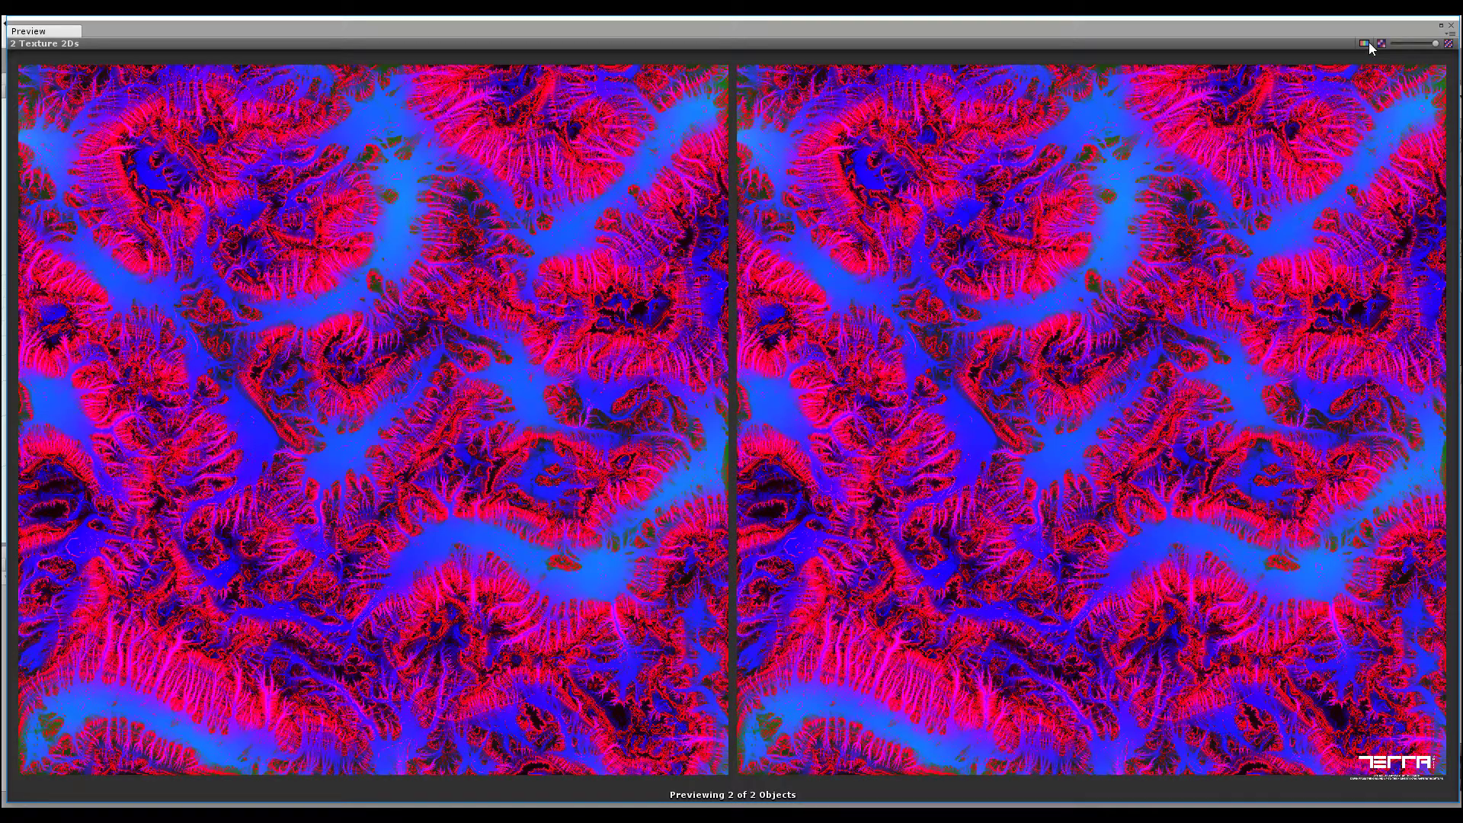
pyautogui.click(1368, 43)
pyautogui.click(1369, 42)
pyautogui.click(1368, 42)
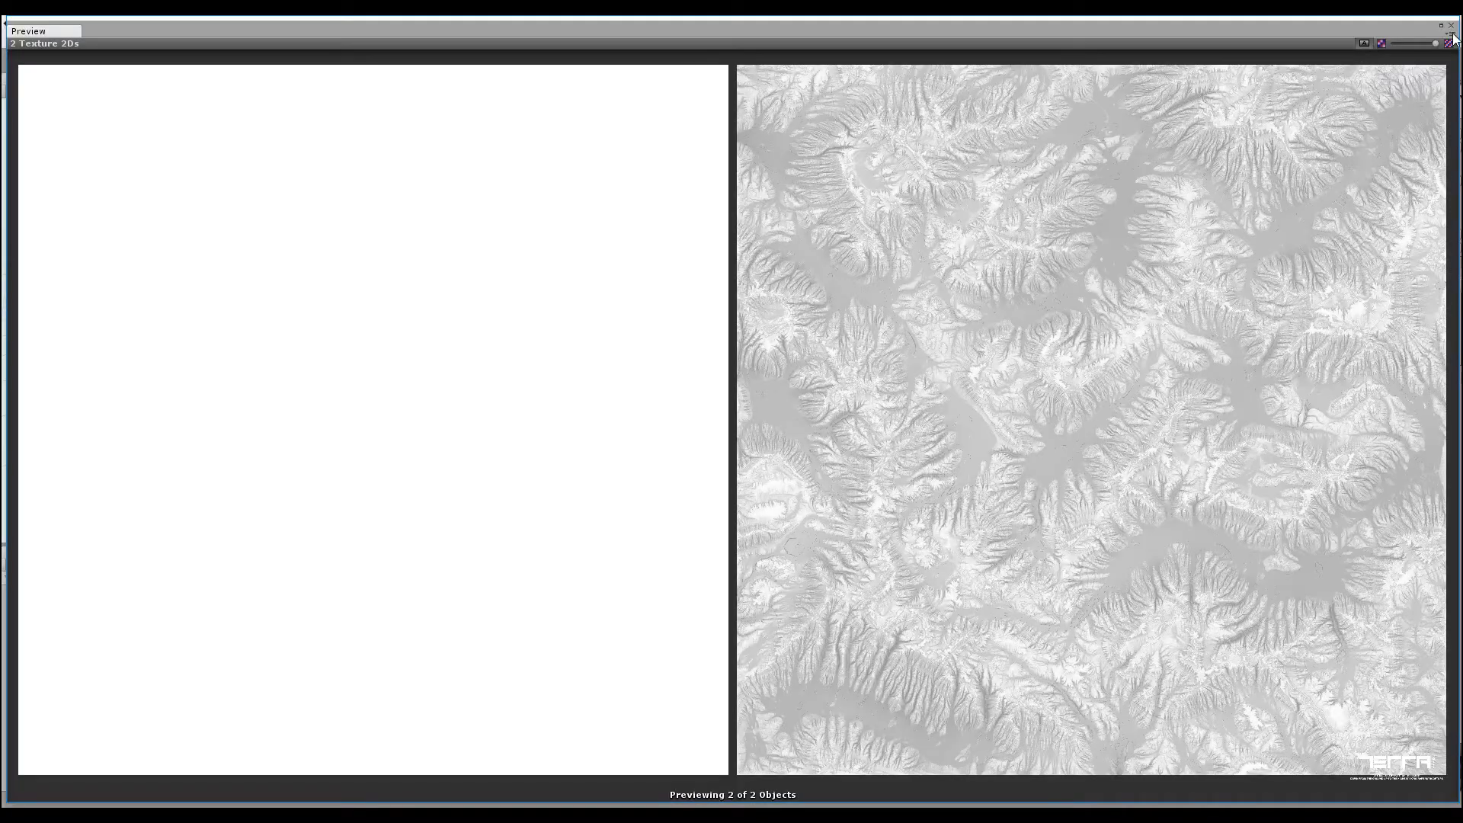
pyautogui.click(1369, 43)
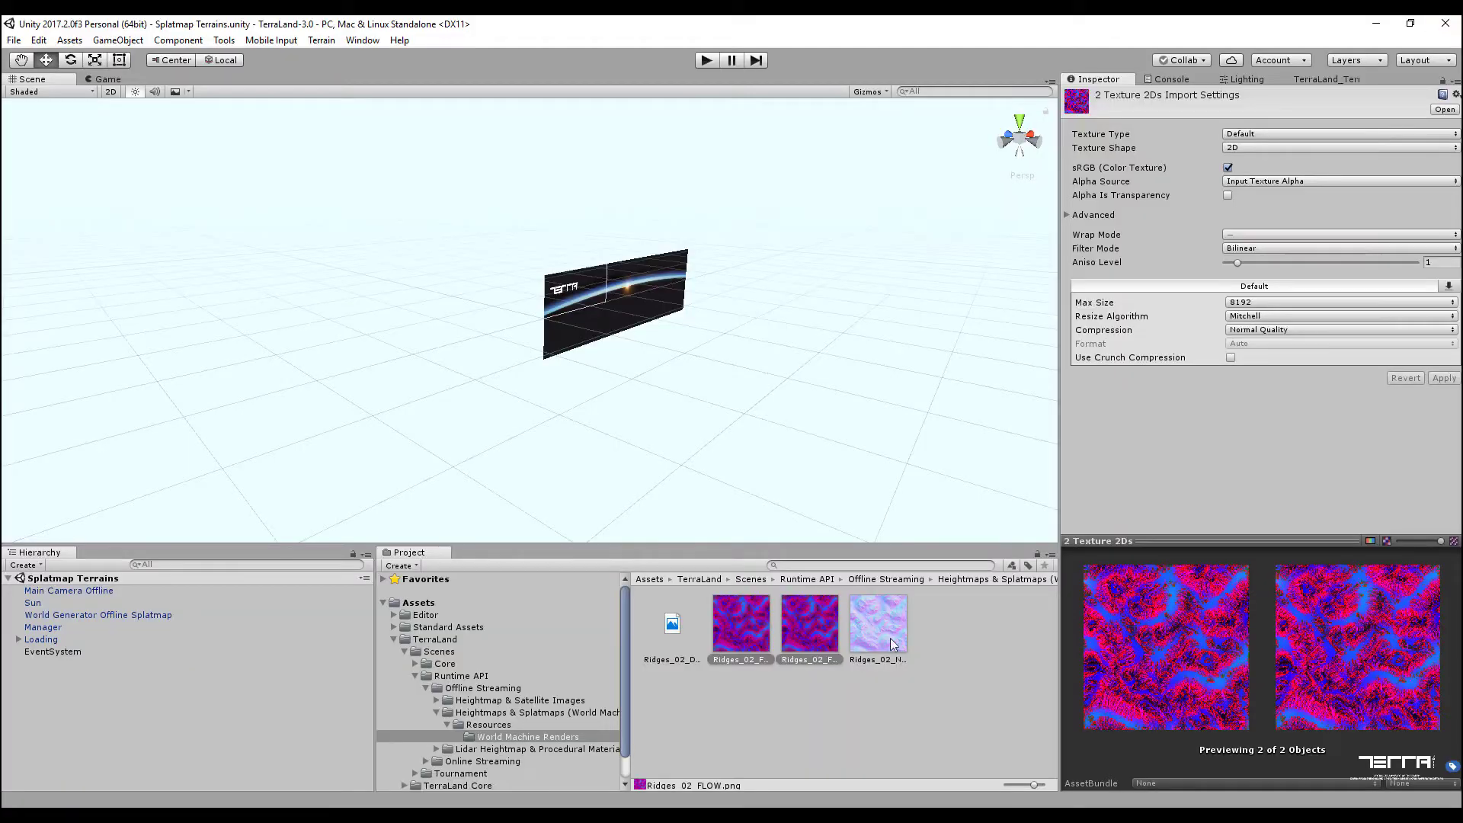
pyautogui.click(813, 638)
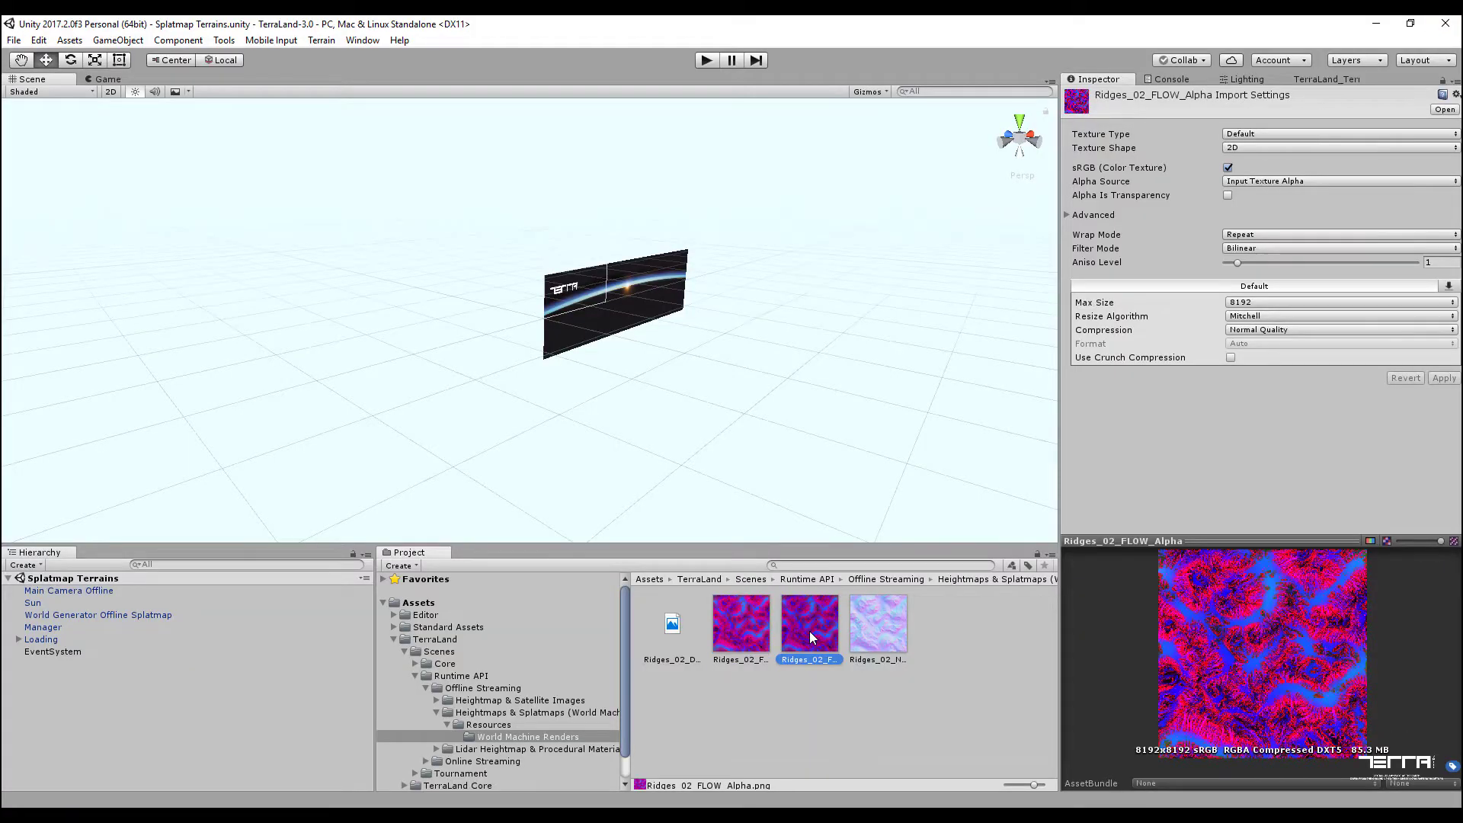
pyautogui.click(1306, 79)
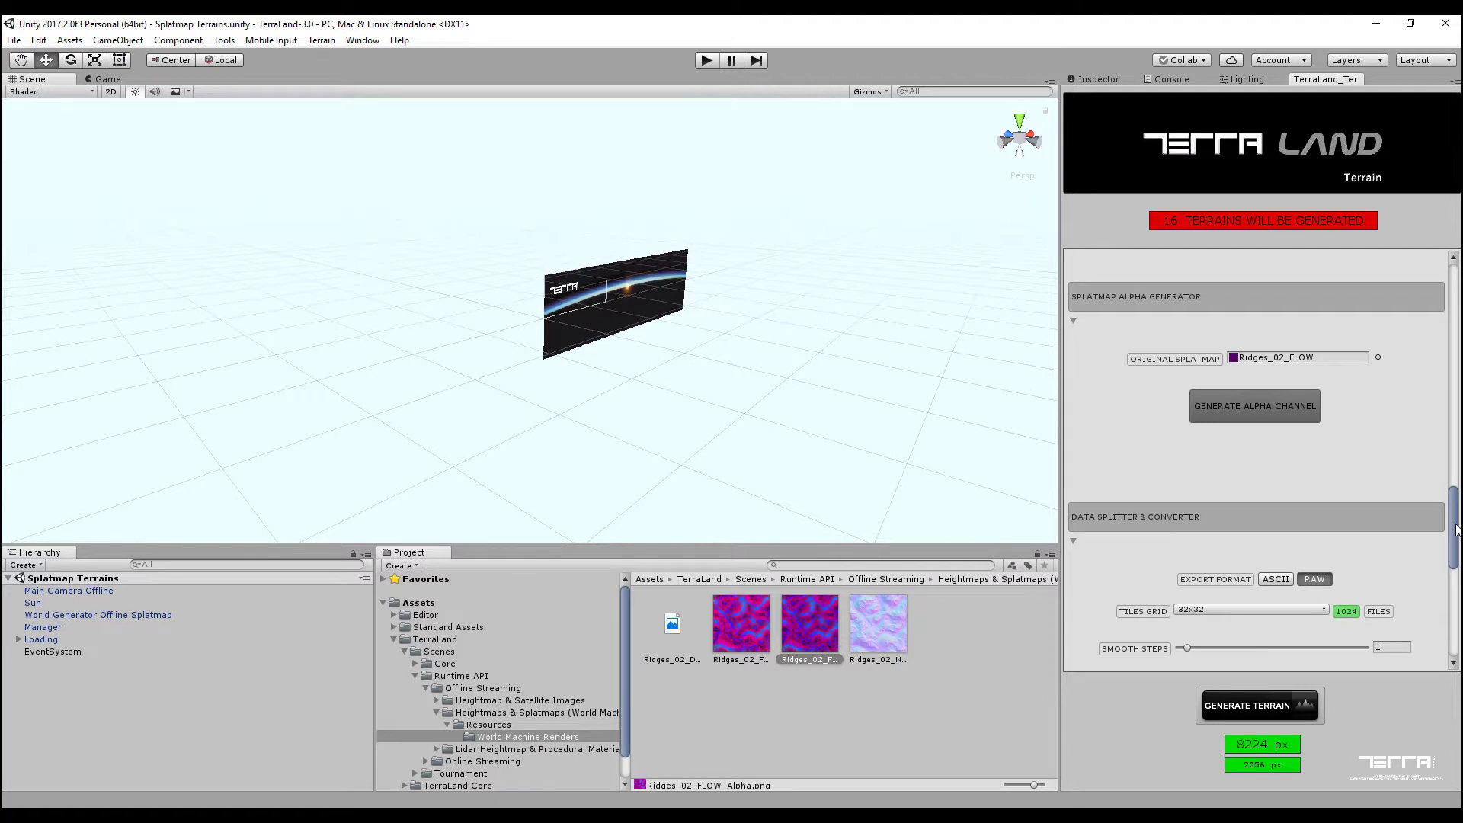
# Step: Put Ridges_02_FLOW_Alpha into the Image Slicer's Original Image field
pyautogui.scroll(8, 1088, 533)
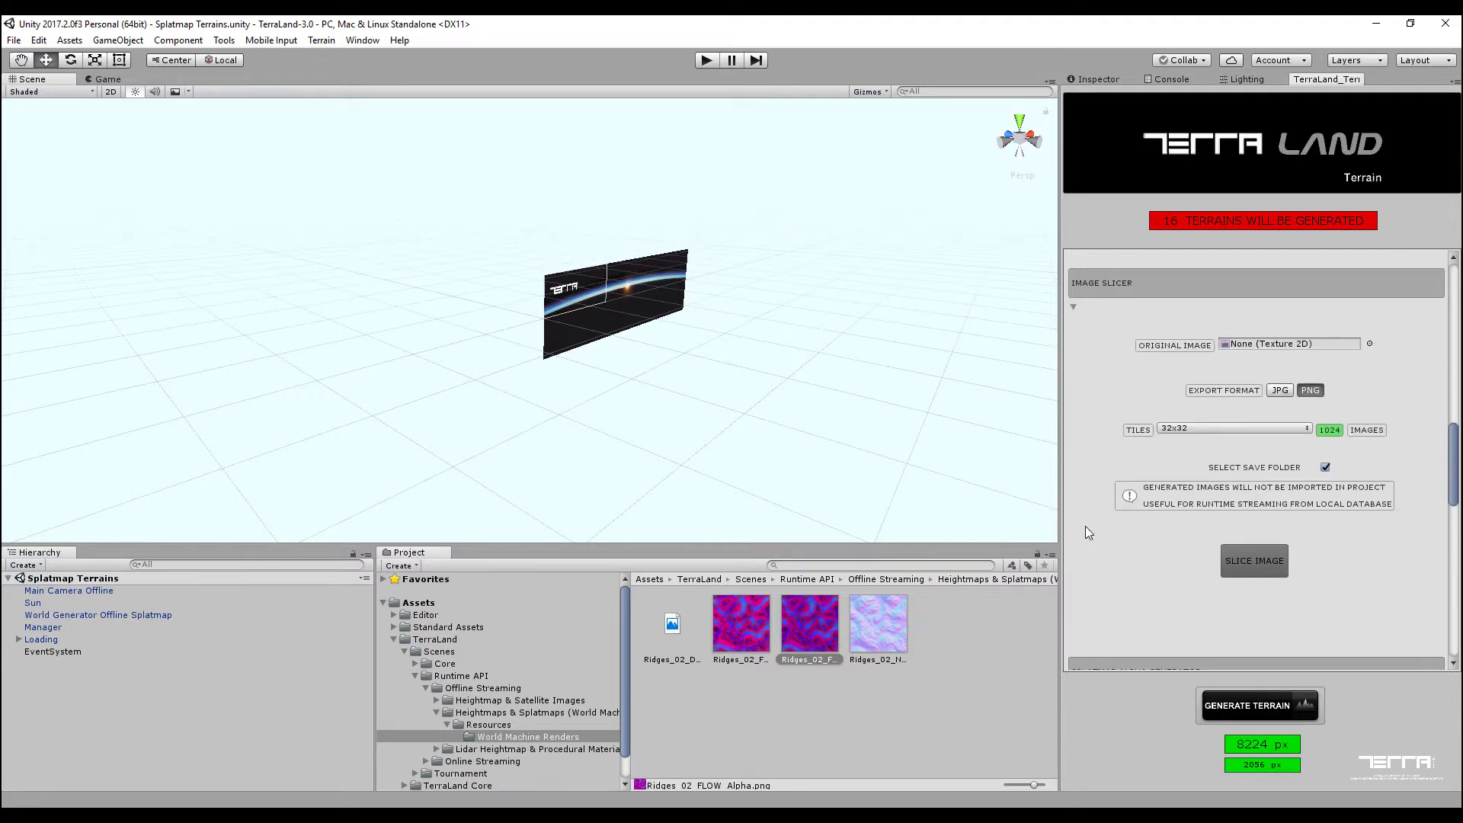
pyautogui.moveTo(798, 637); pyautogui.dragTo(1269, 347)
# Step: Slice the image into 32x32 PNG tiles, saved to a new WorldMachineTest/Imagery folder
pyautogui.click(1254, 560)
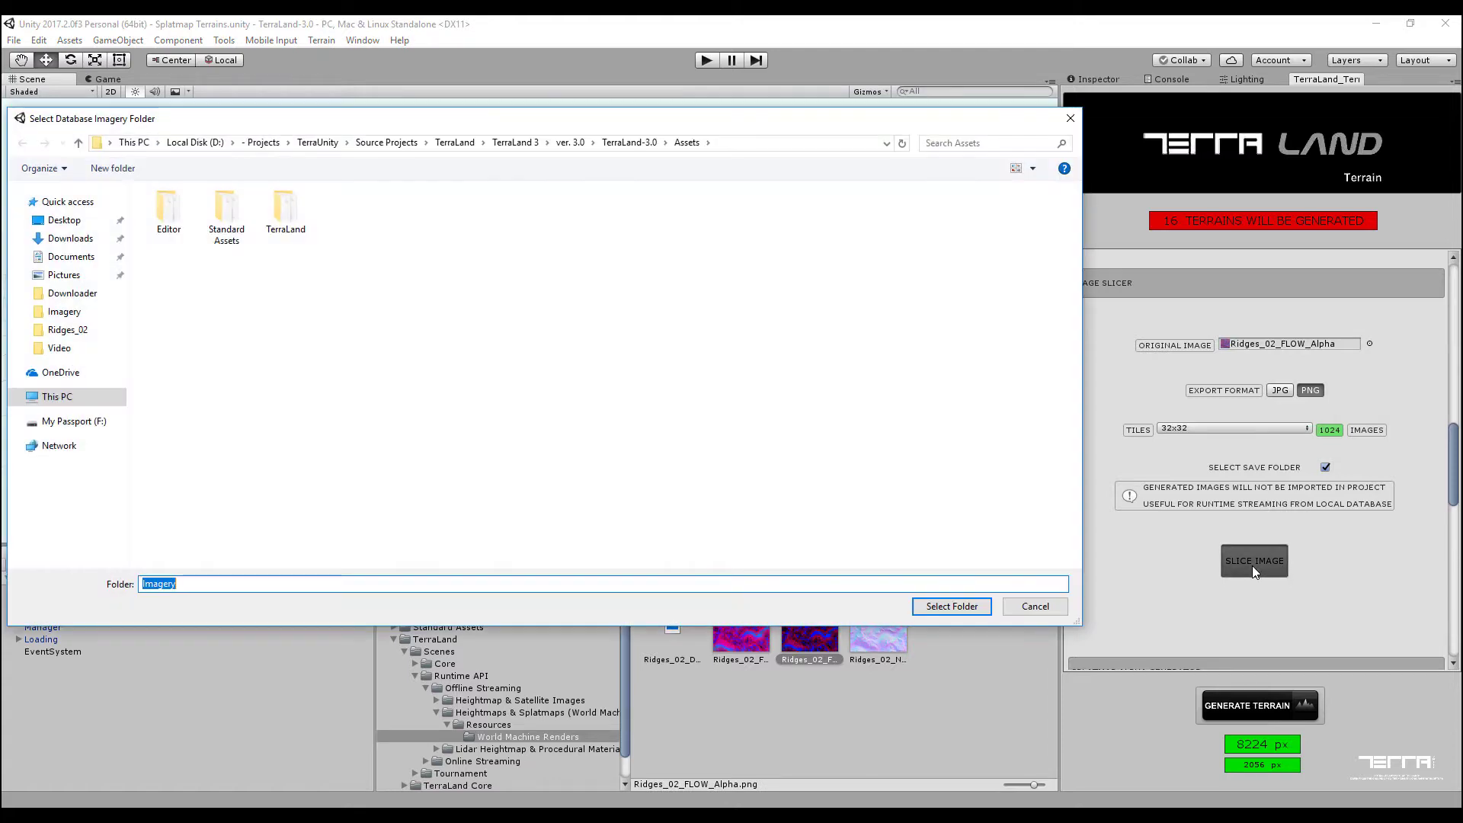
pyautogui.click(629, 143)
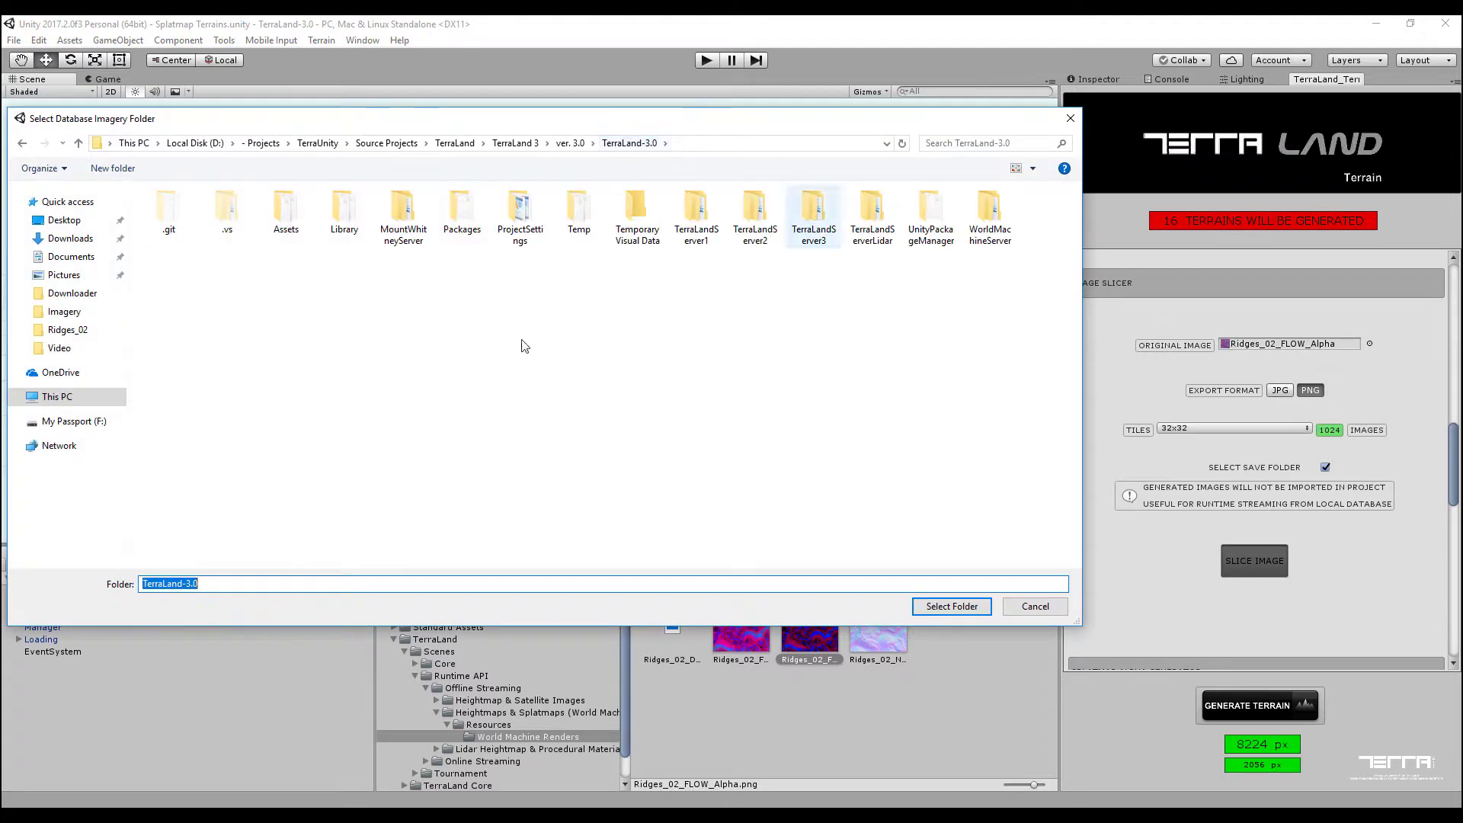
pyautogui.click(121, 167)
pyautogui.write('WorldMach')
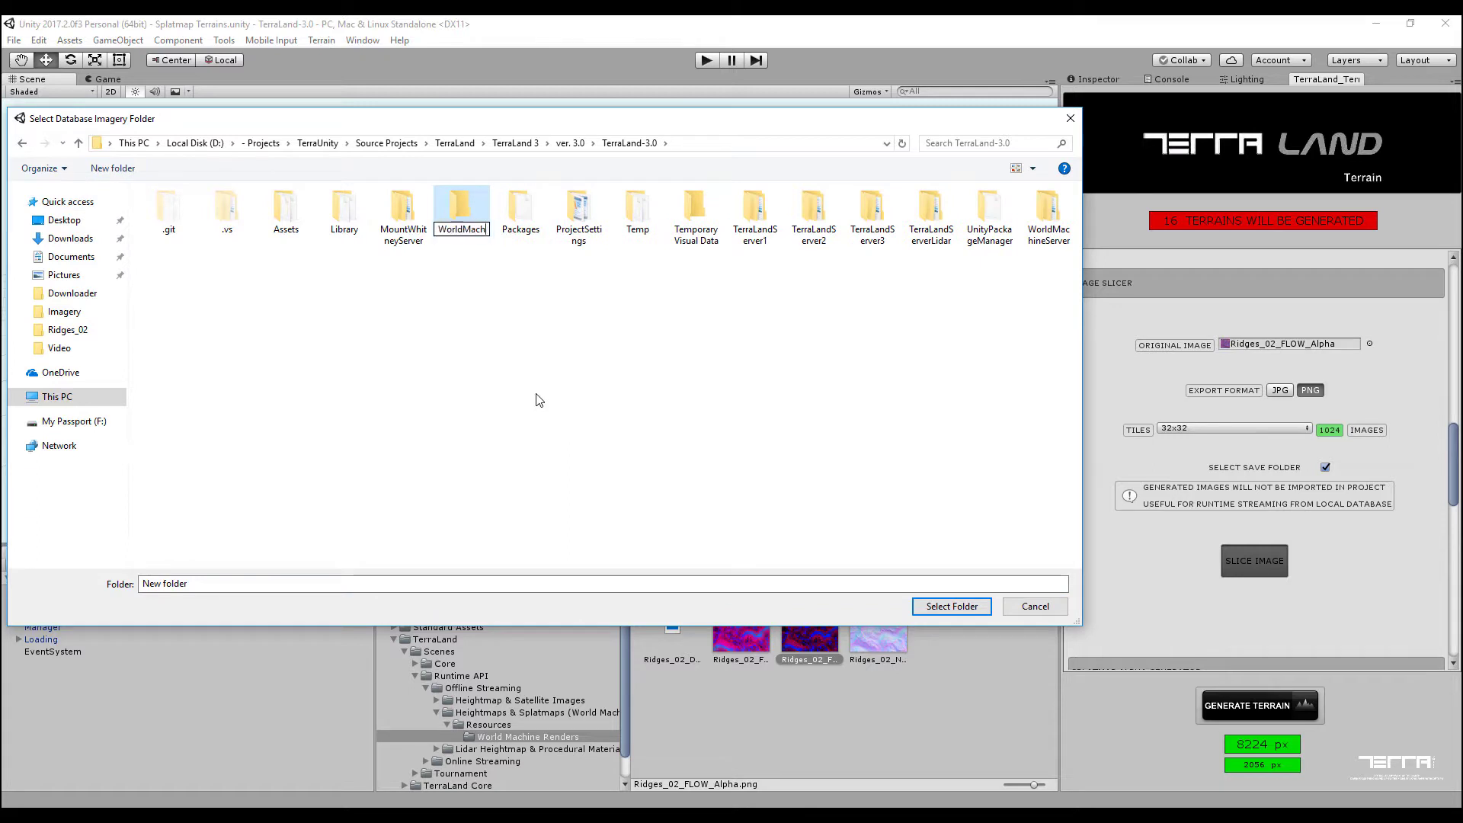
pyautogui.write('ineTest')
pyautogui.press('Return')
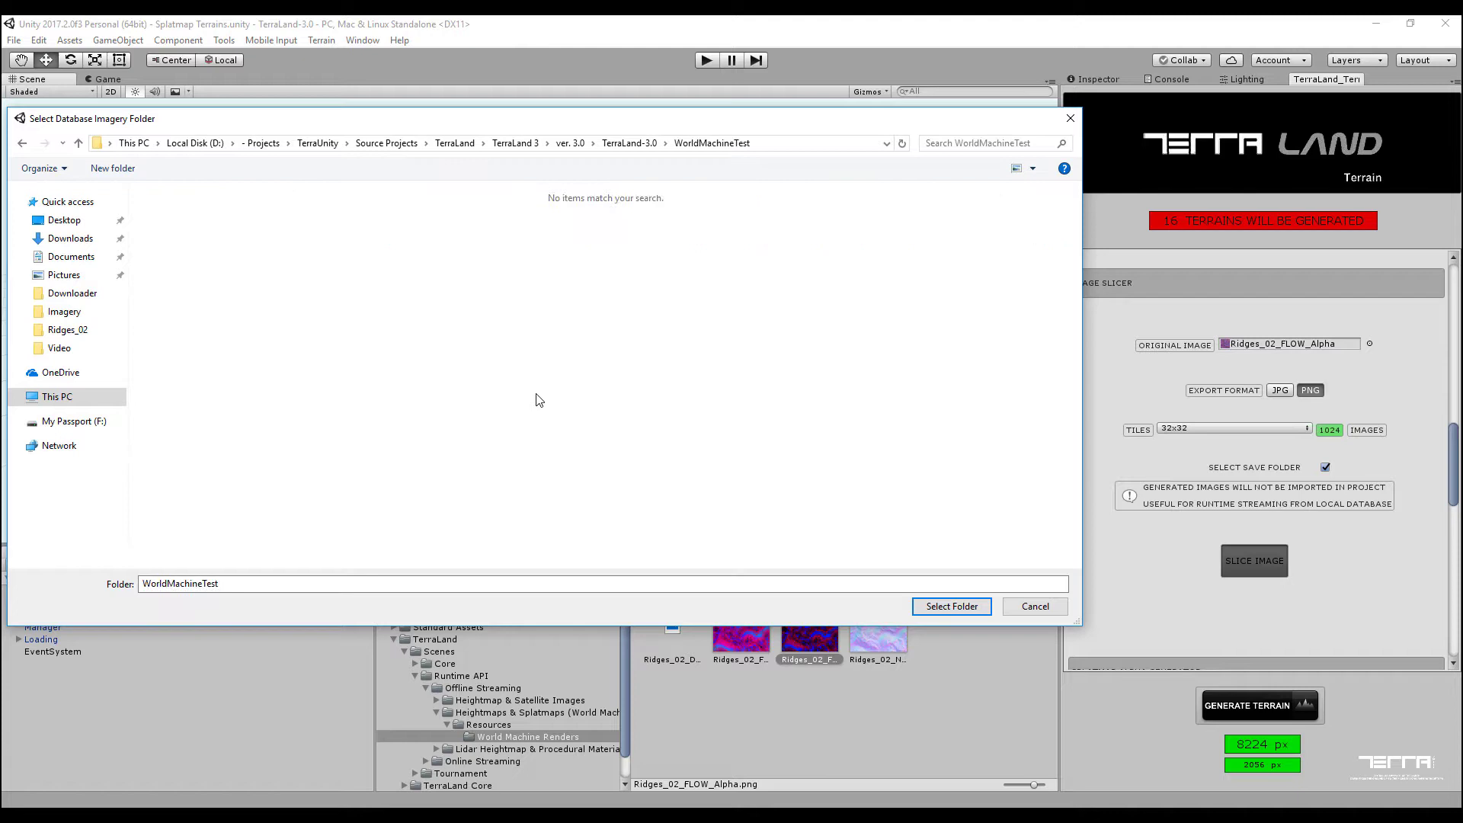
pyautogui.click(113, 168)
pyautogui.write('Ima')
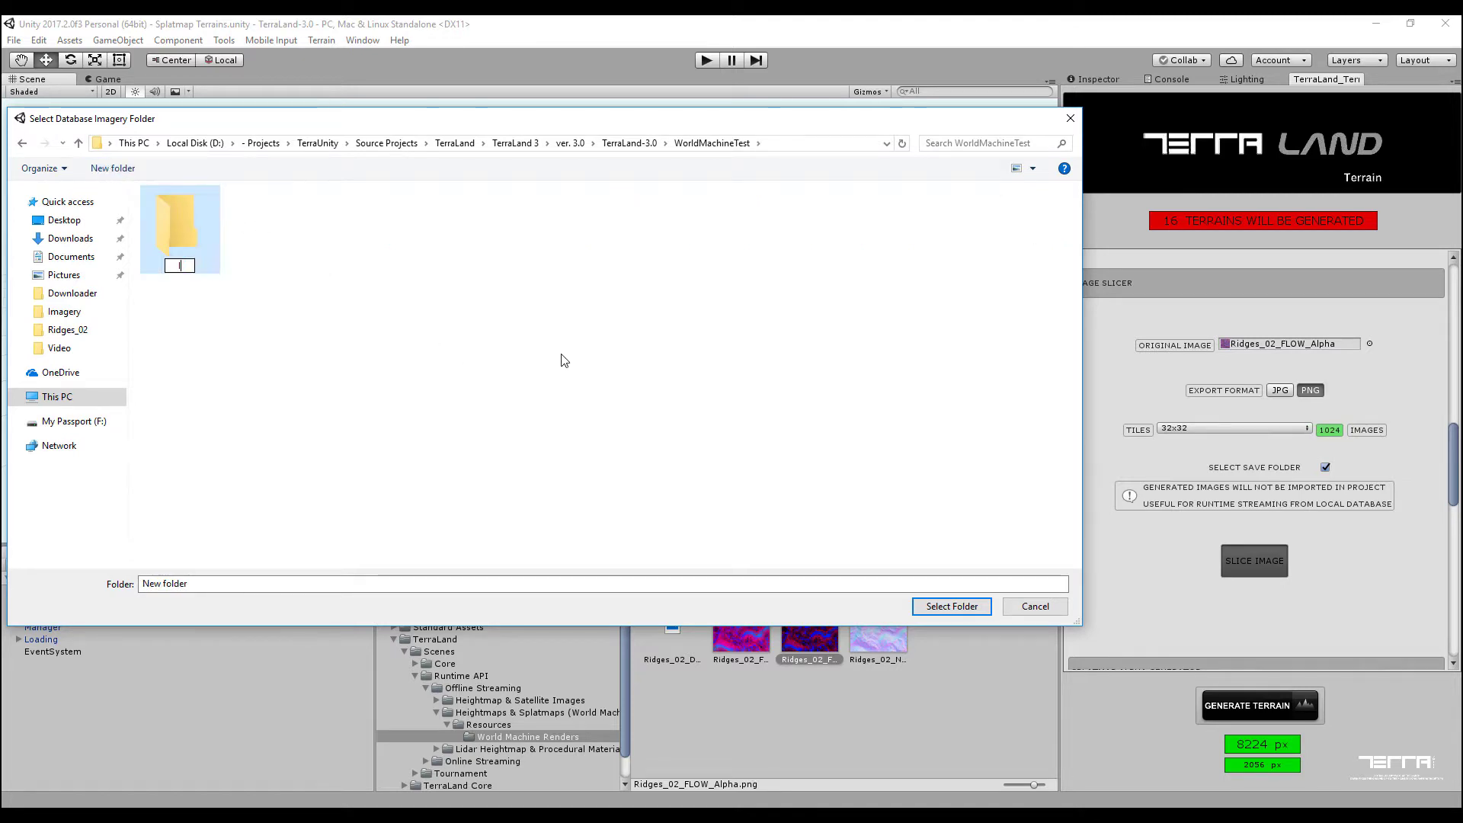
pyautogui.write('gery')
pyautogui.press('Return')
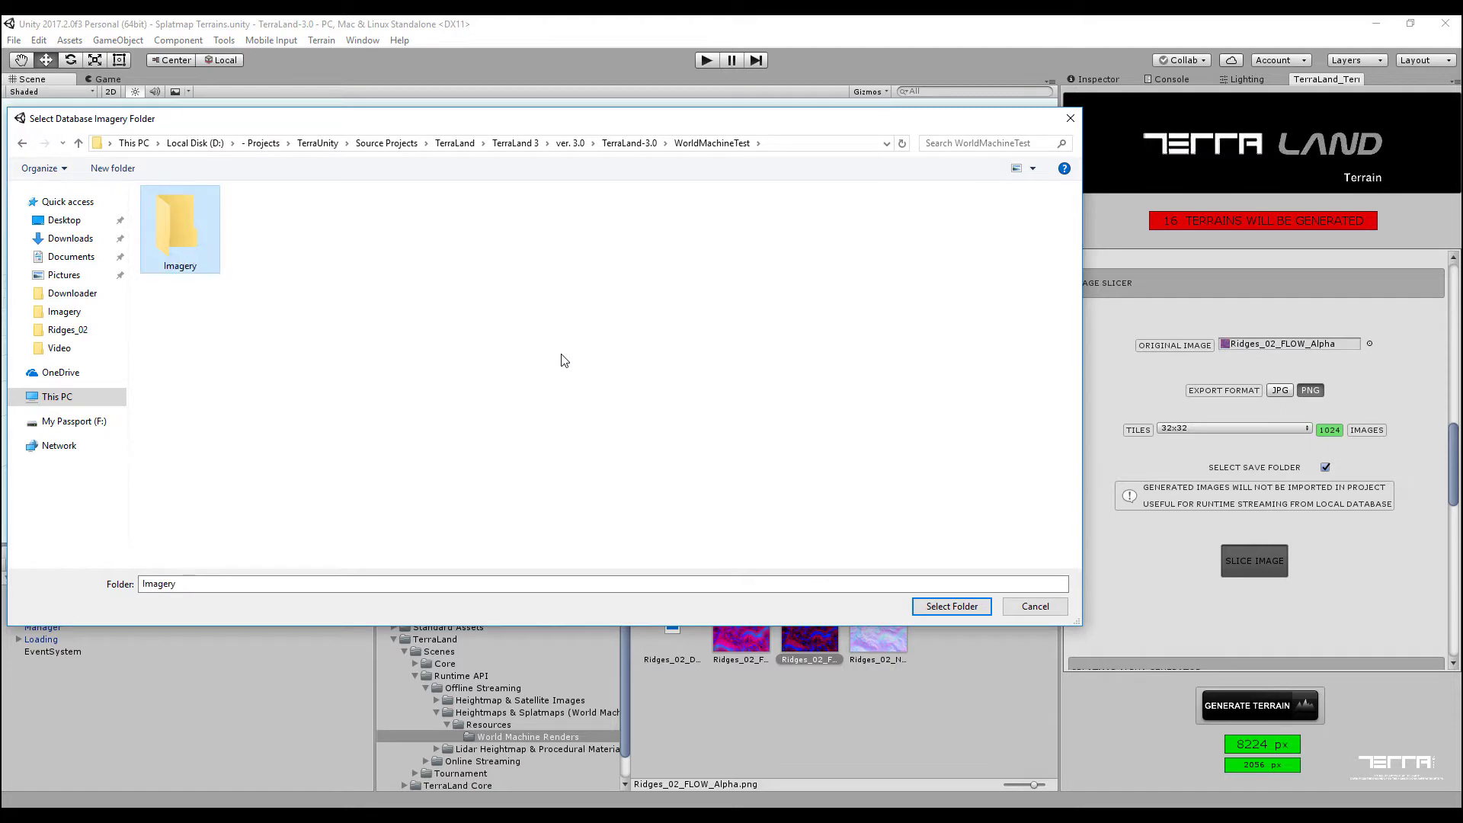
pyautogui.click(951, 607)
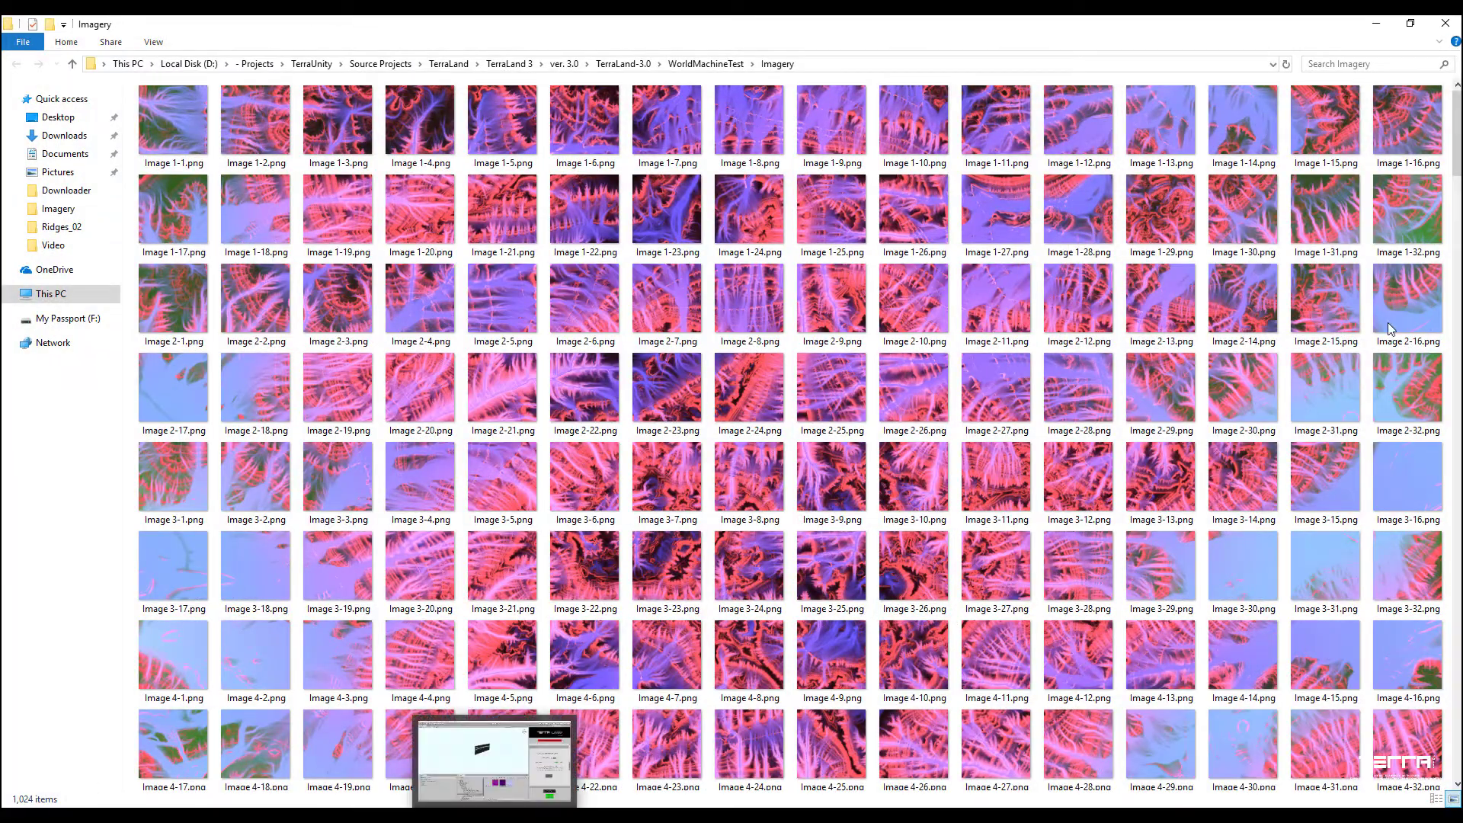
pyautogui.scroll(-20, 1387, 323)
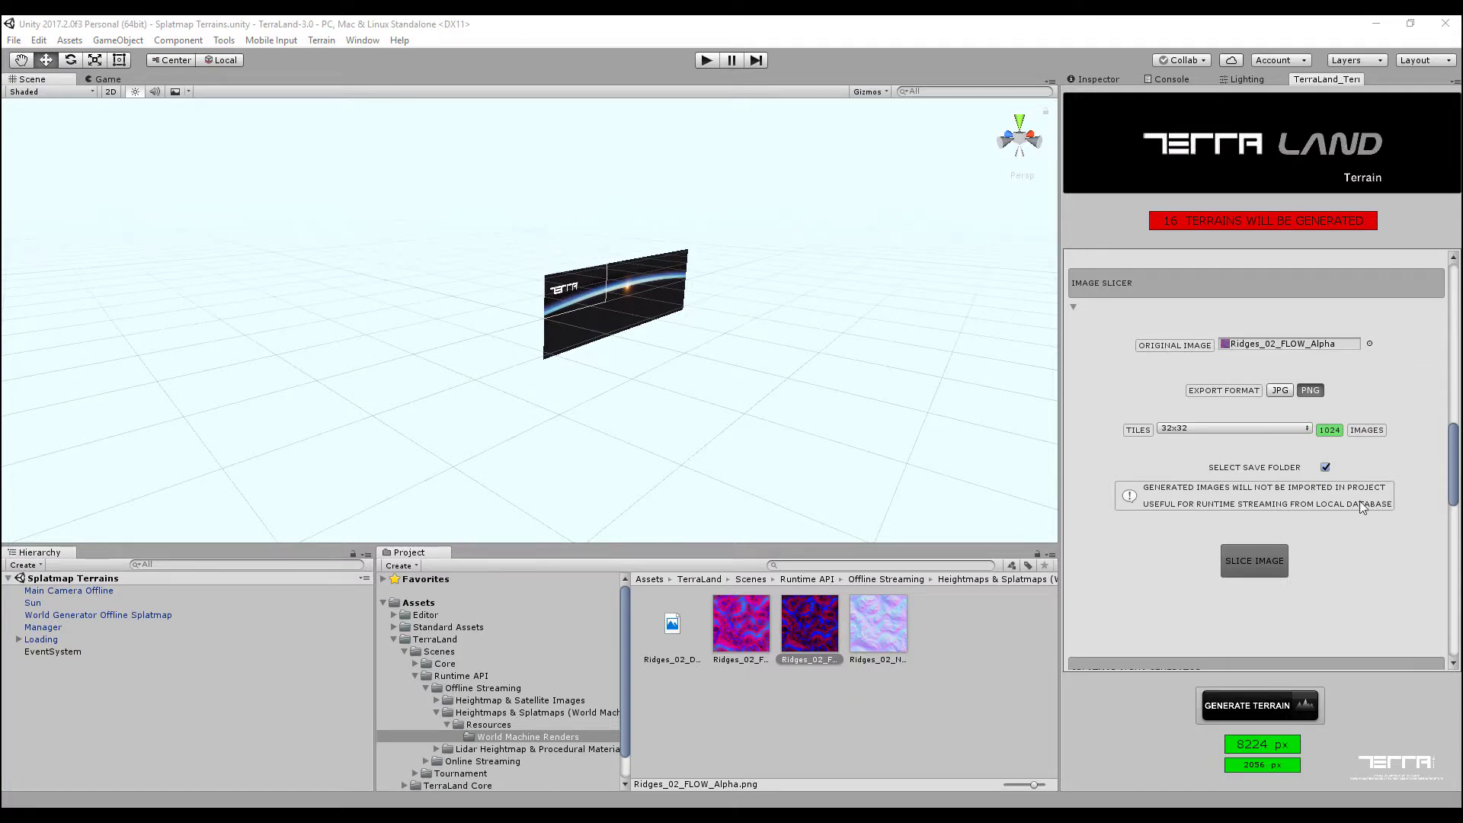
# Step: Choose Ridges_02_DISP.raw from World Machine Renders as the heightmap for Generate Data Tiles
pyautogui.moveTo(1452, 452); pyautogui.dragTo(1436, 551)
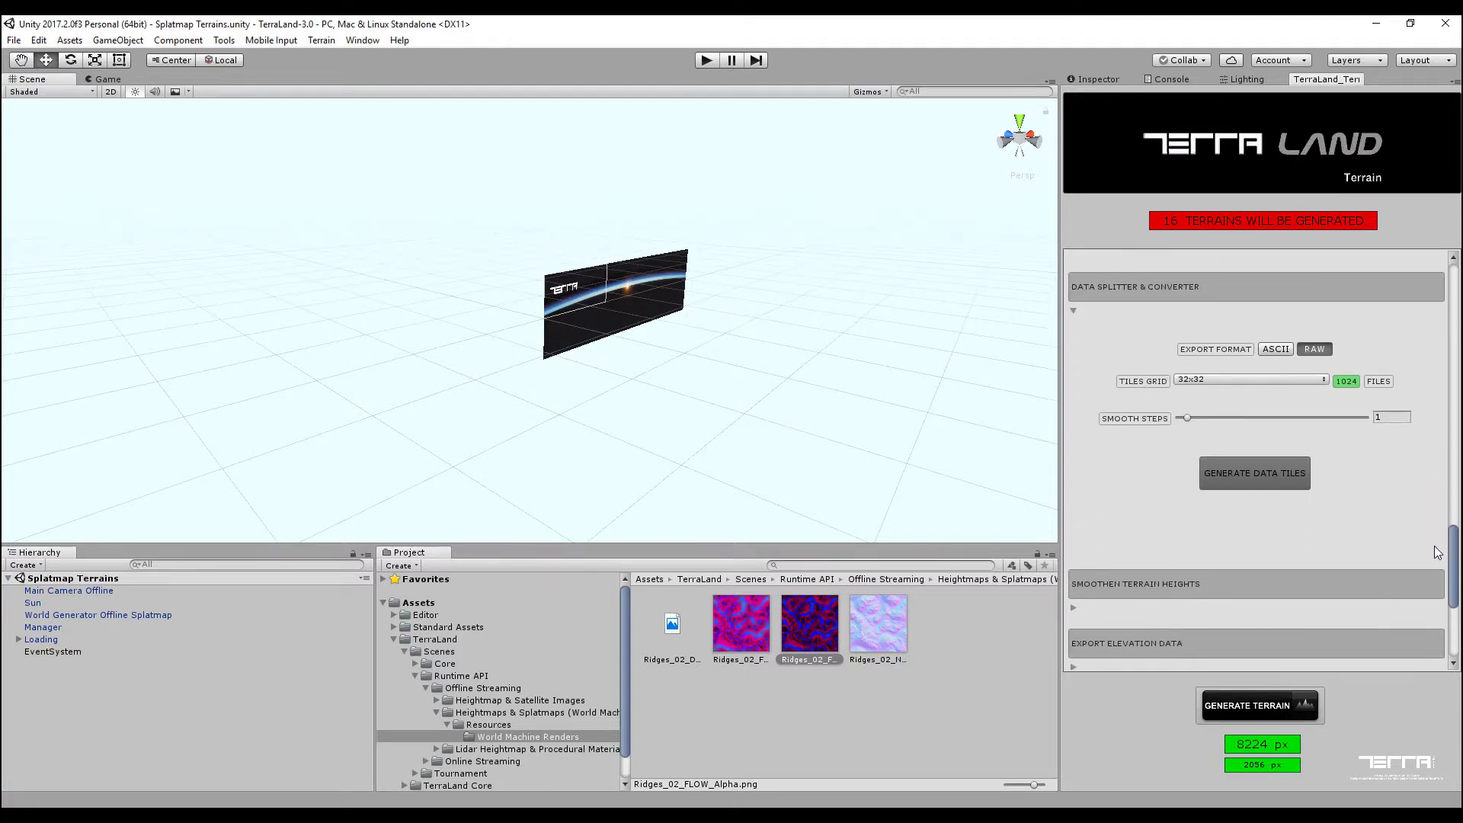
pyautogui.click(1255, 471)
pyautogui.doubleClick(285, 214)
pyautogui.doubleClick(286, 214)
pyautogui.doubleClick(168, 214)
pyautogui.doubleClick(227, 213)
pyautogui.doubleClick(168, 214)
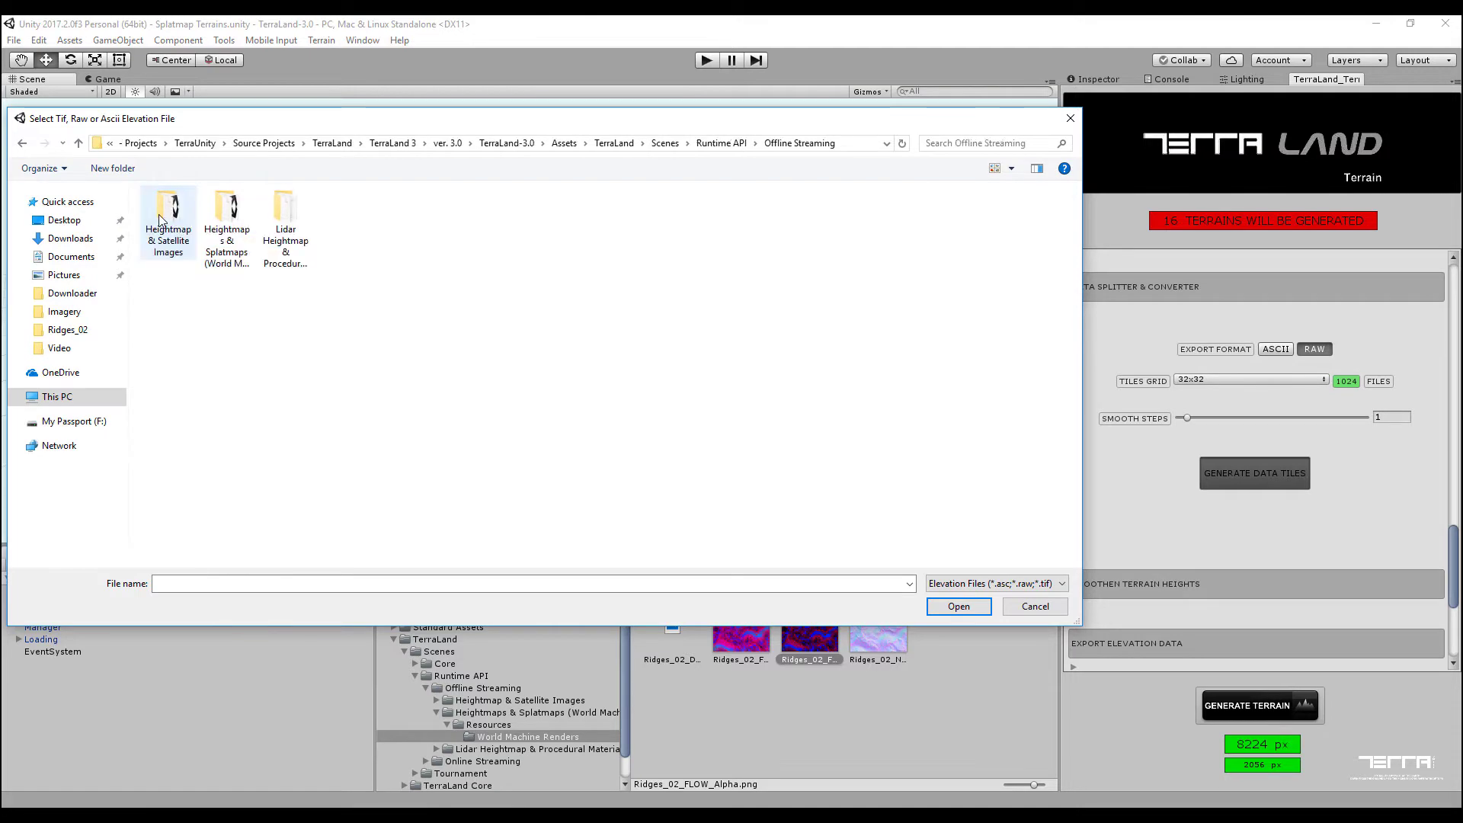
pyautogui.doubleClick(228, 214)
pyautogui.doubleClick(168, 213)
pyautogui.doubleClick(168, 213)
pyautogui.click(175, 227)
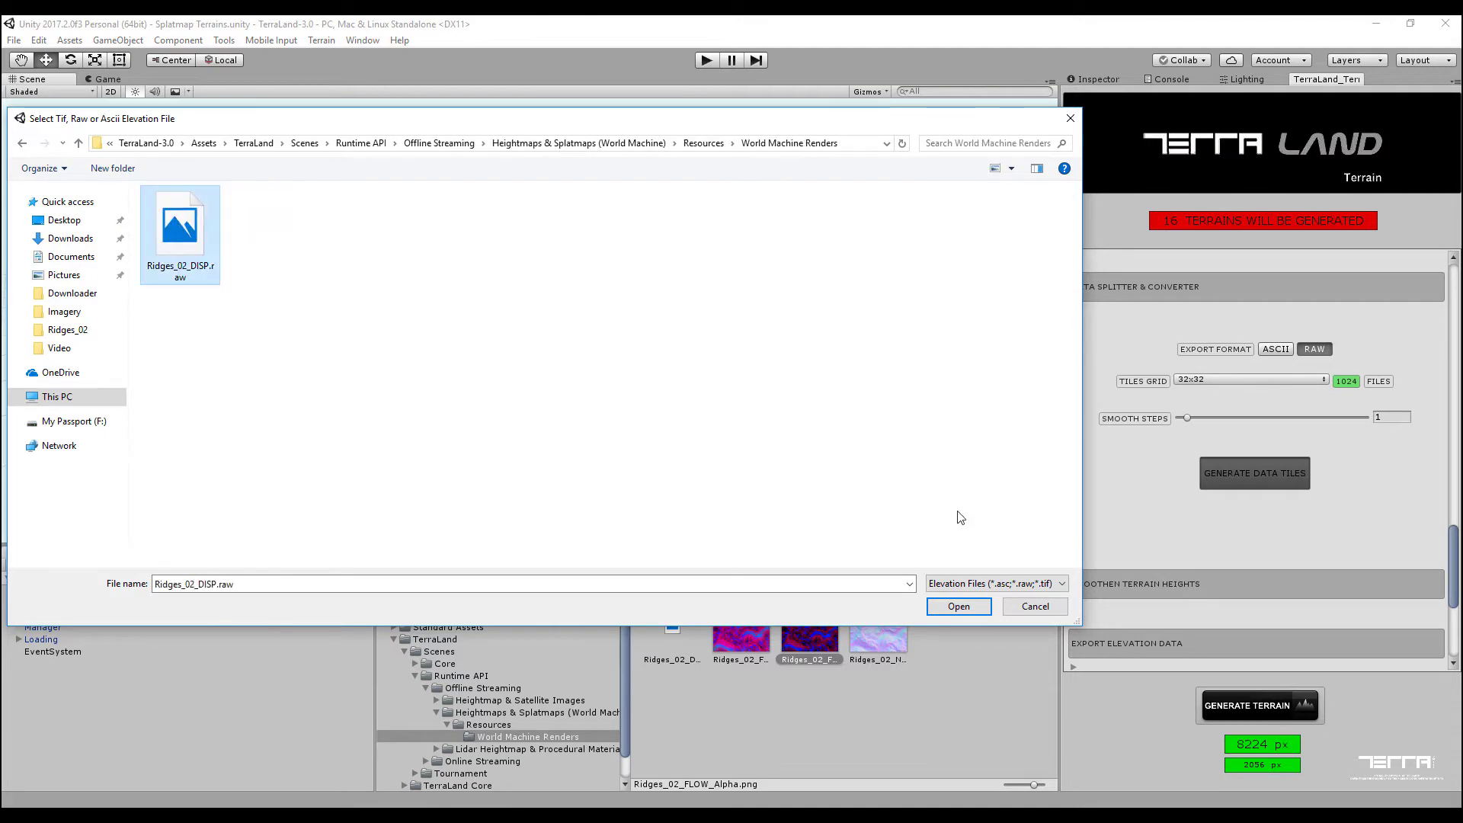
pyautogui.click(958, 607)
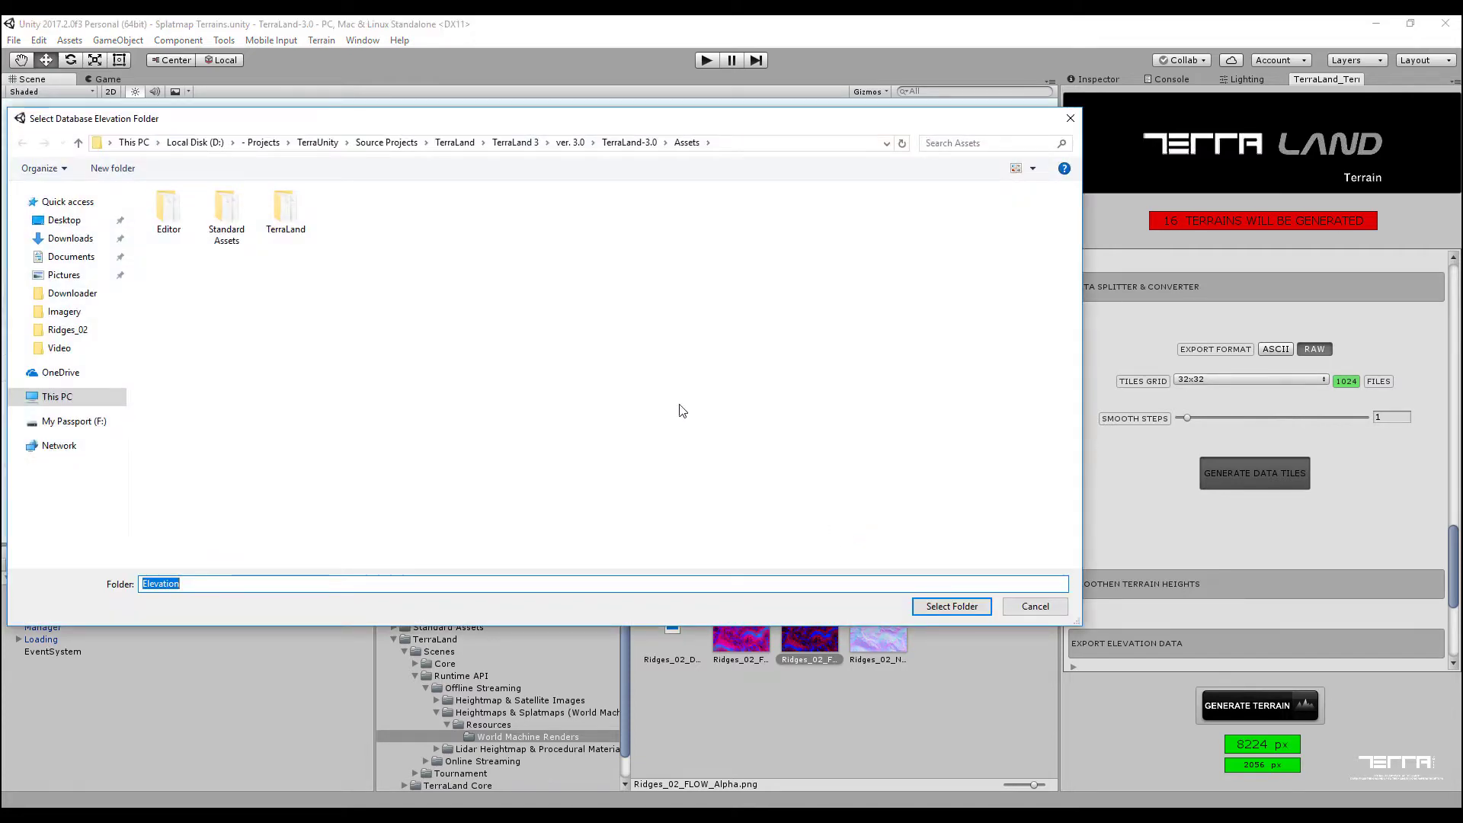
# Step: Output the RAW elevation tiles into a new Elevation folder inside WorldMachineTest
pyautogui.click(572, 145)
pyautogui.doubleClick(584, 216)
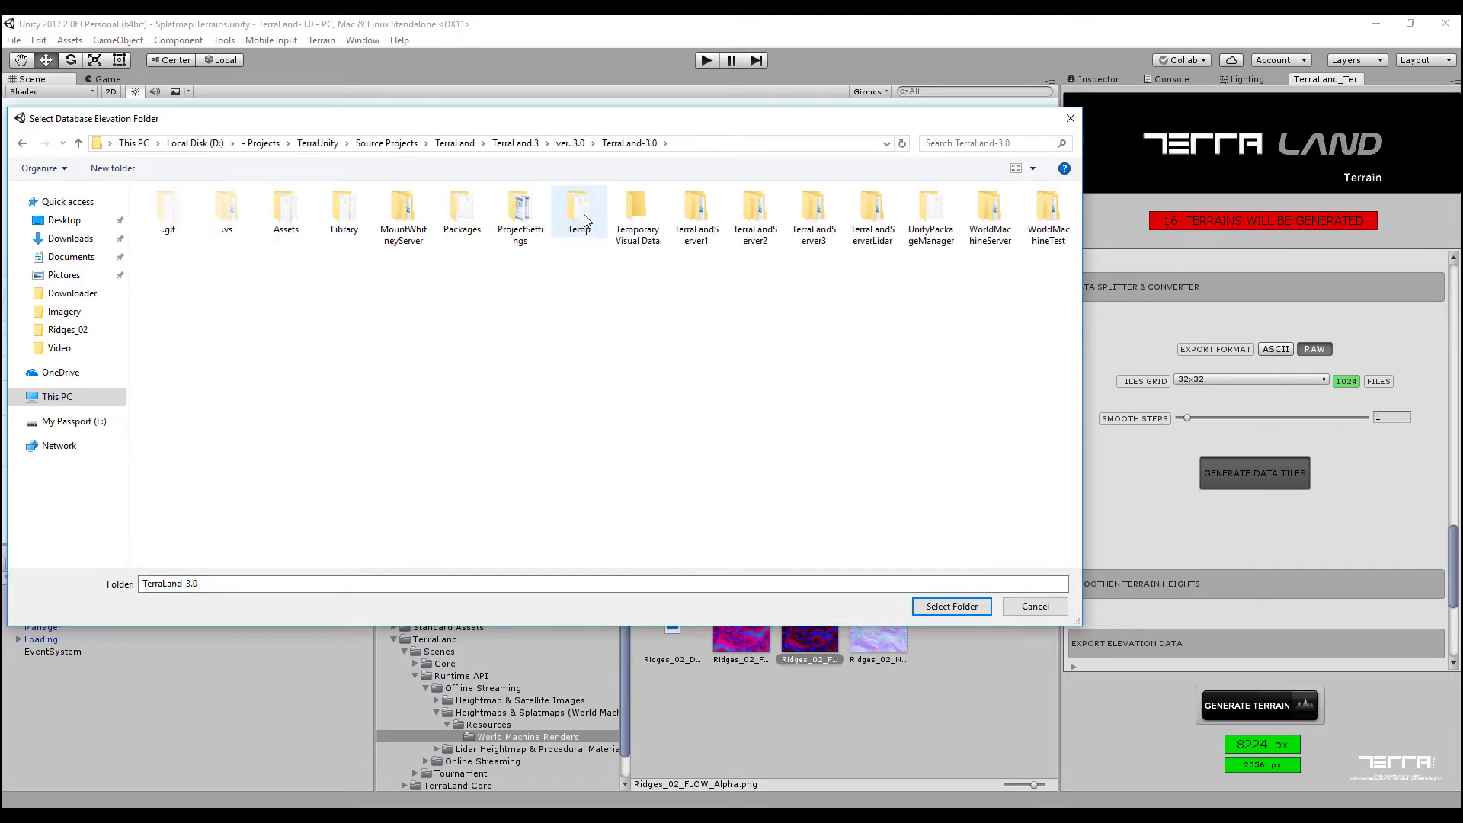
pyautogui.doubleClick(1066, 214)
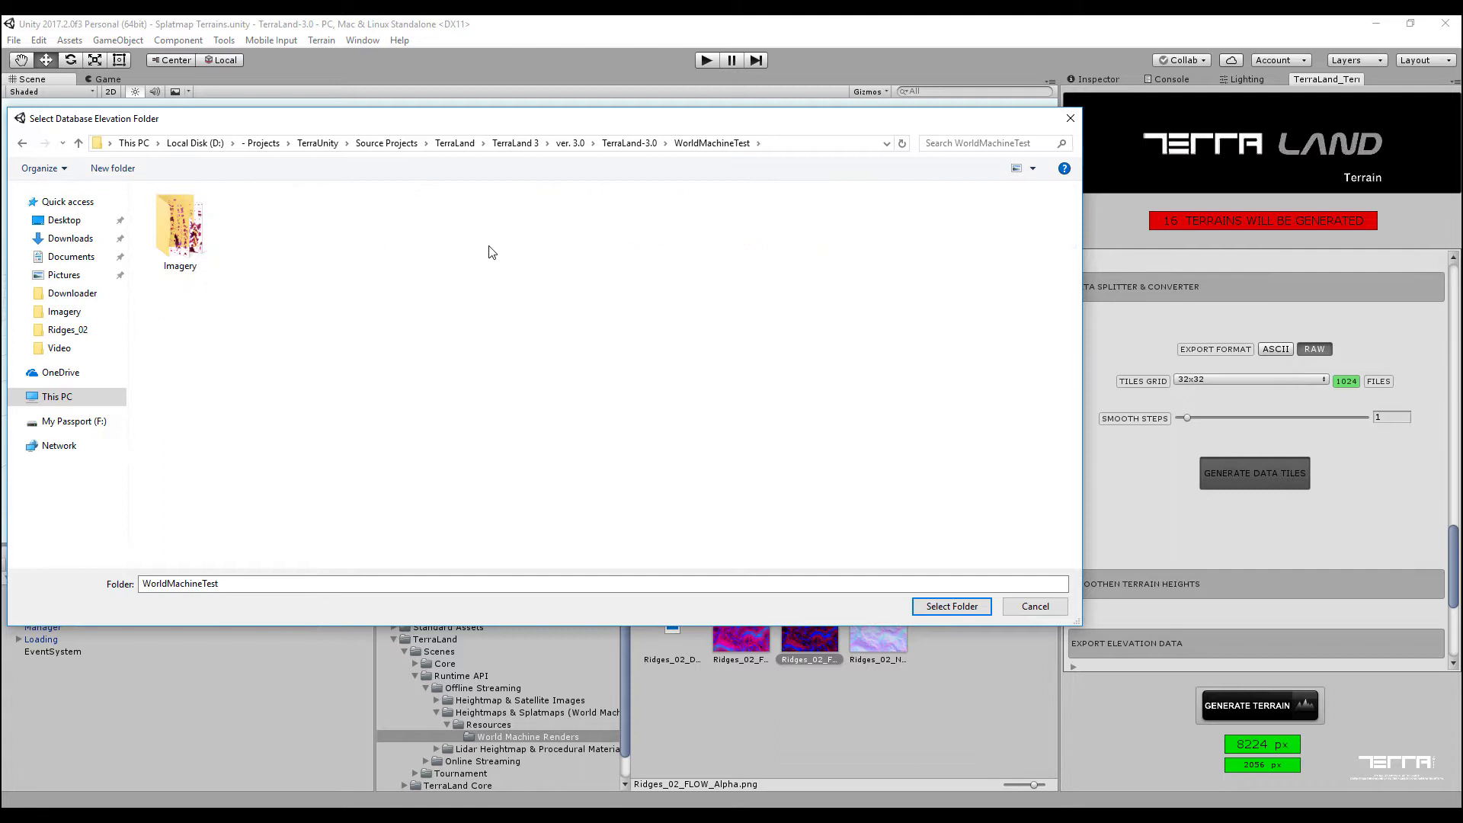
pyautogui.click(125, 168)
pyautogui.write('Elevas')
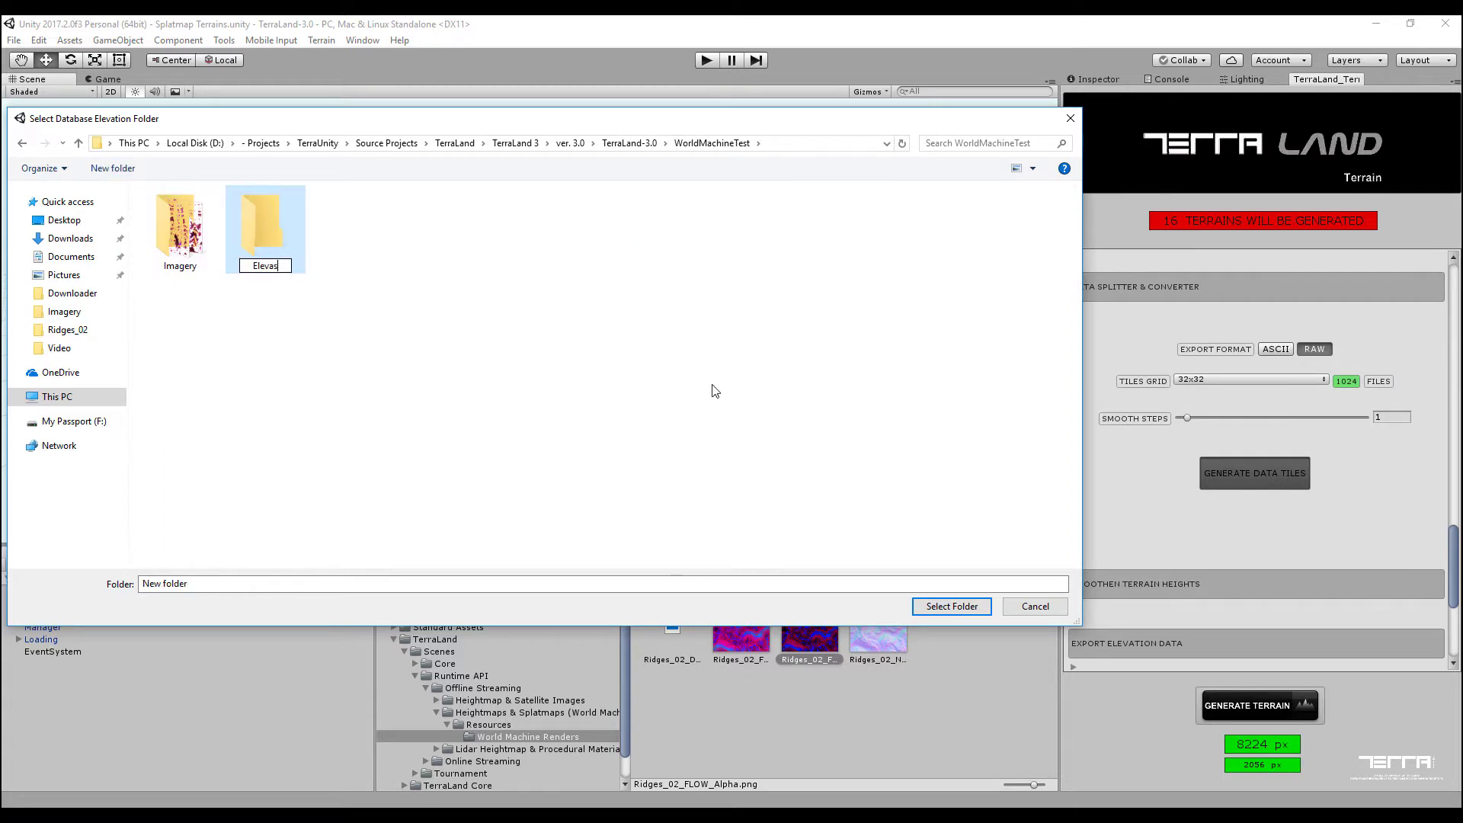
pyautogui.press('BackSpace')
pyautogui.write('tion')
pyautogui.press('Return')
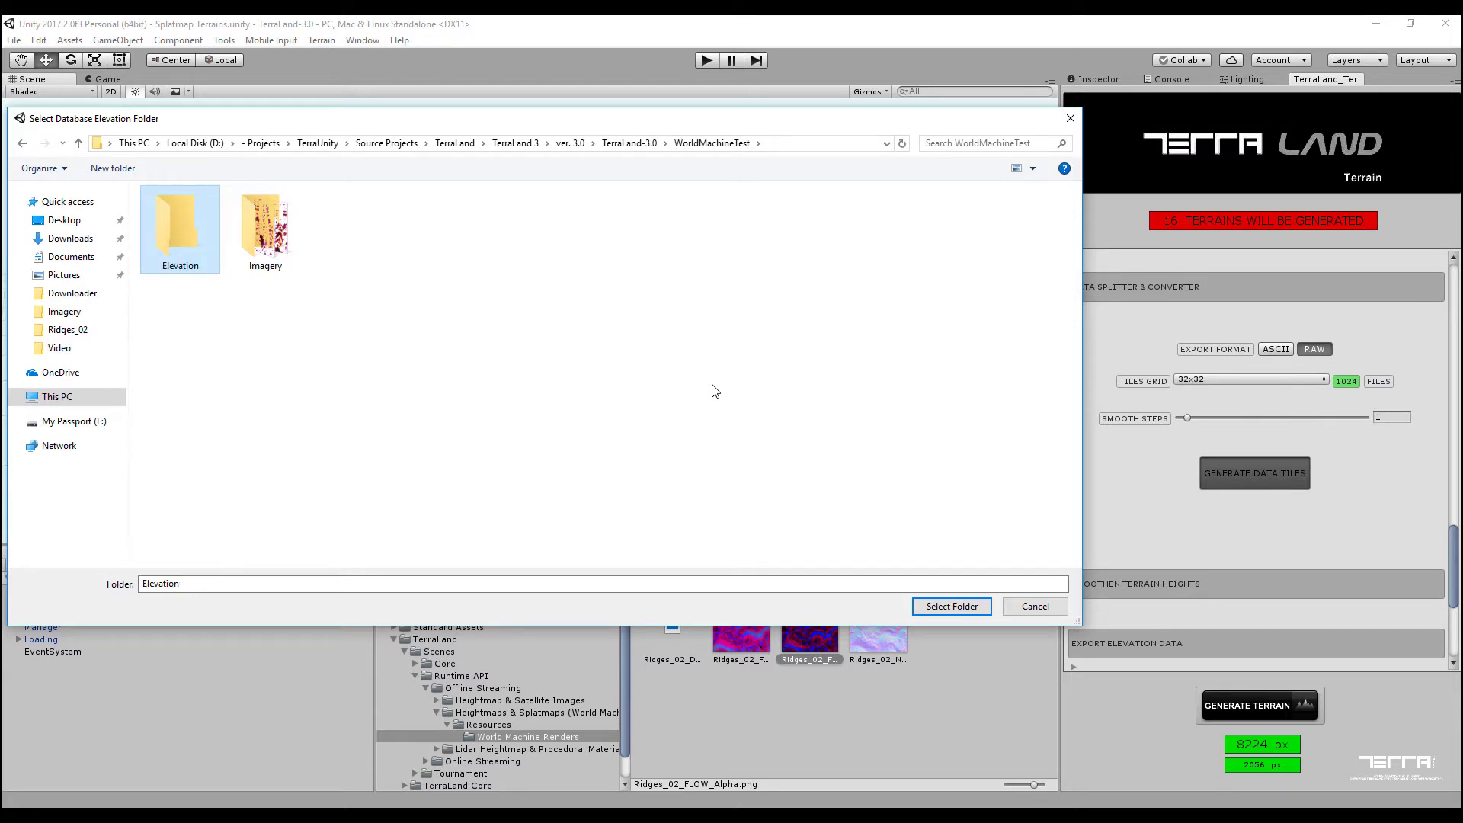
pyautogui.click(952, 607)
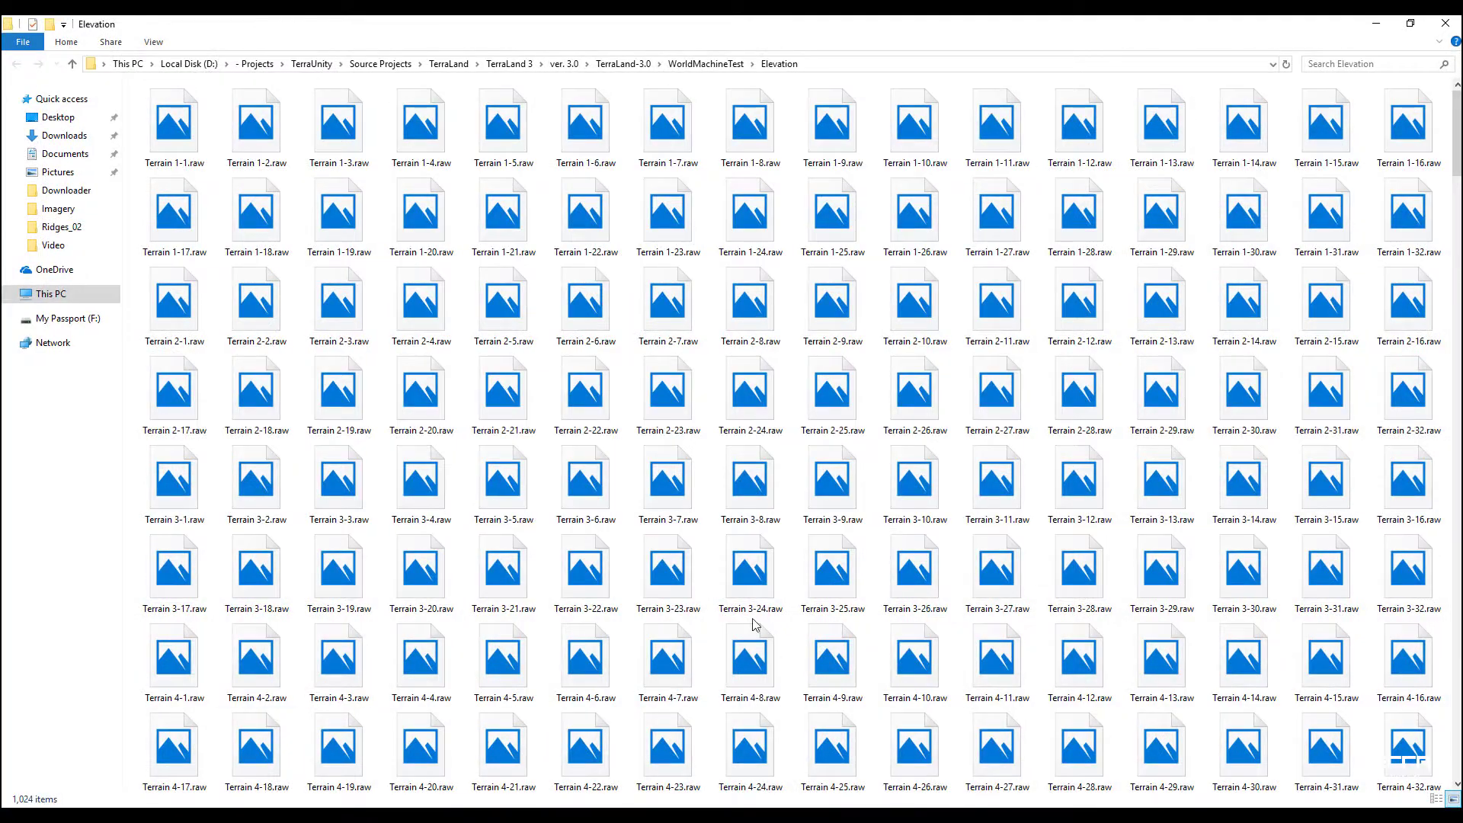
pyautogui.hotkey('alt', 'Up')
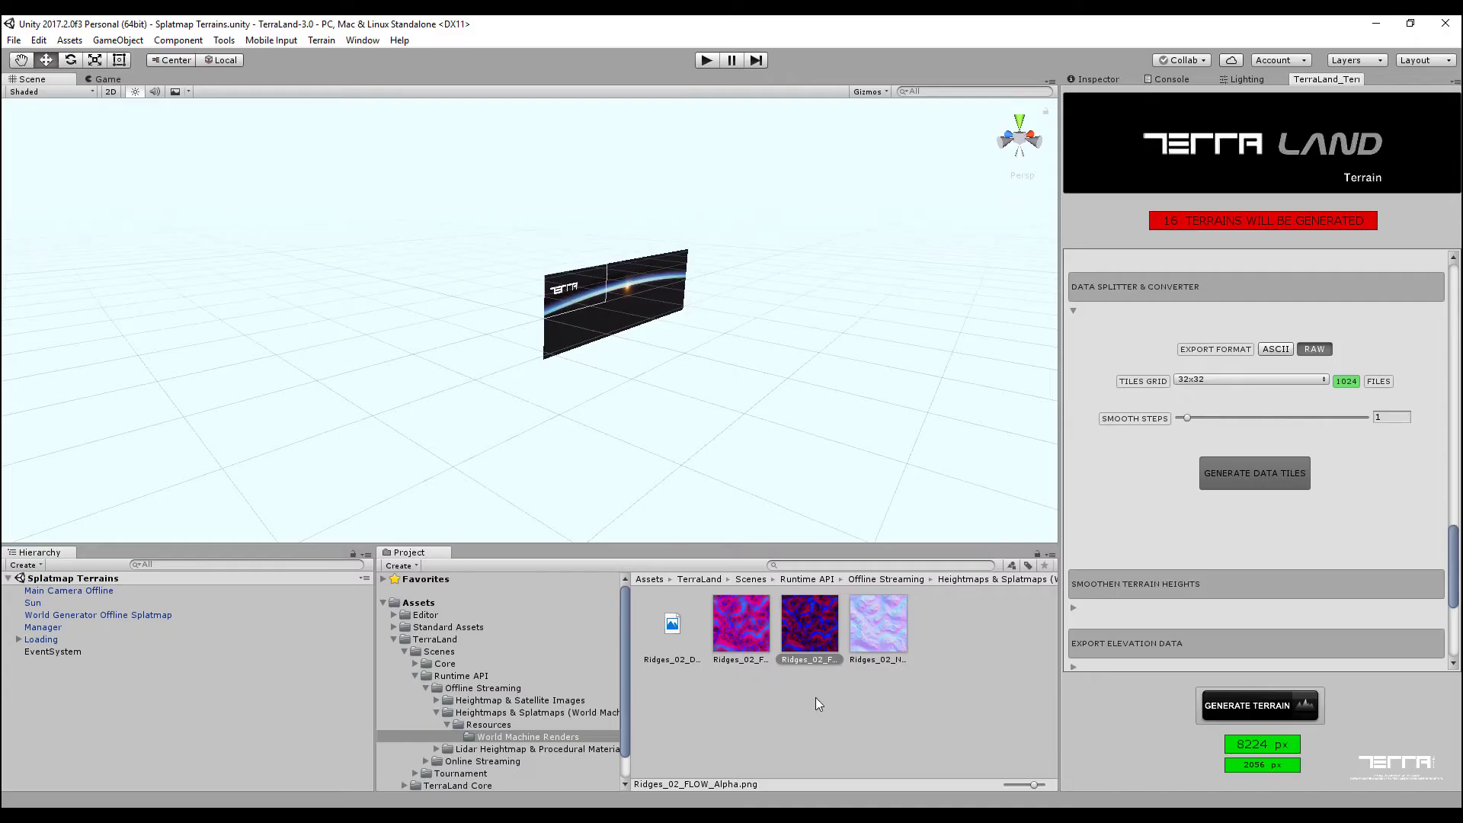
# Step: Change World Generator Offline Splatmap's Data Base Path from WorldMachineServer to WorldMachineTest
pyautogui.click(166, 614)
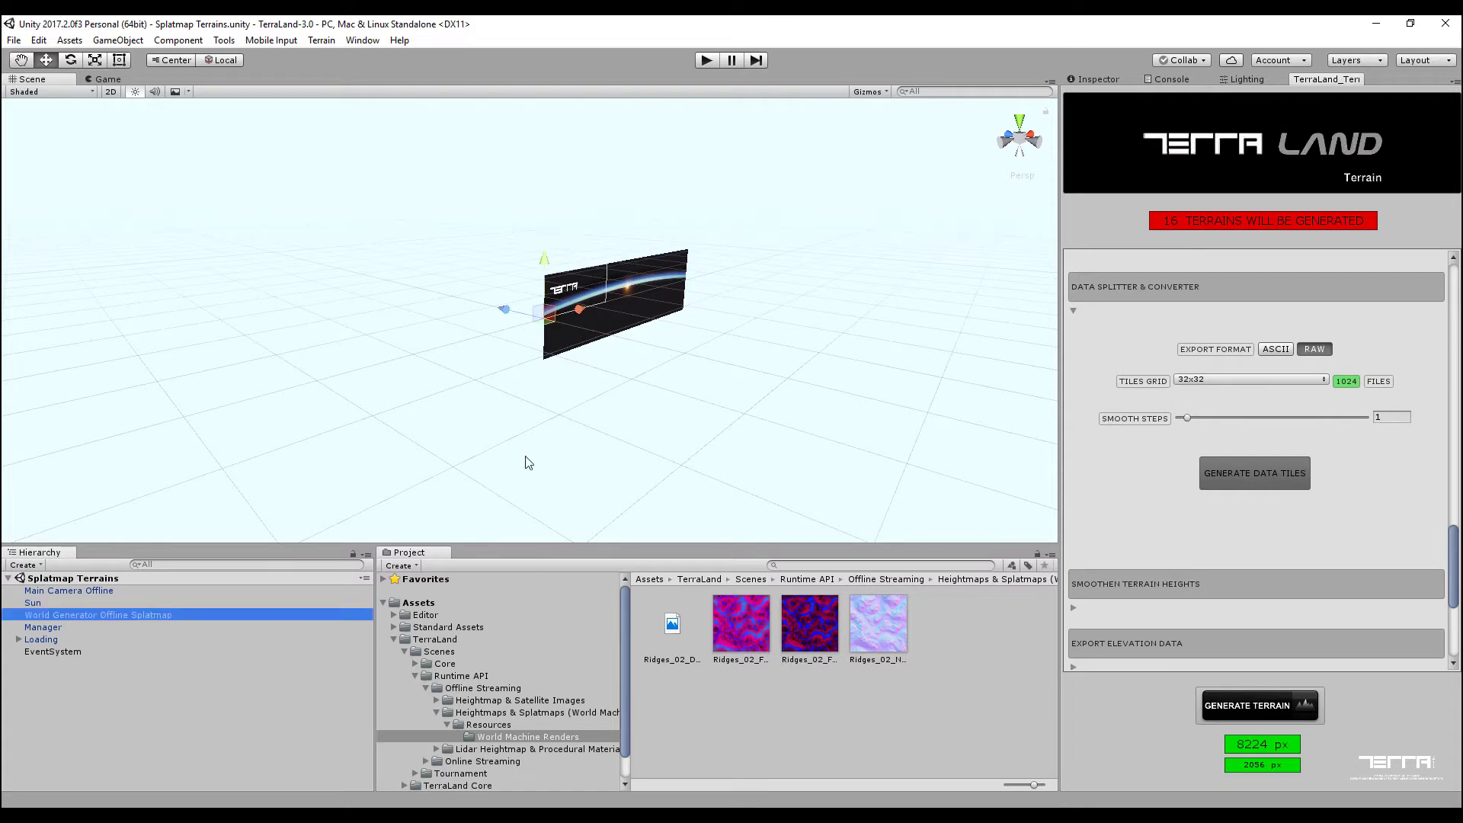
pyautogui.click(1097, 79)
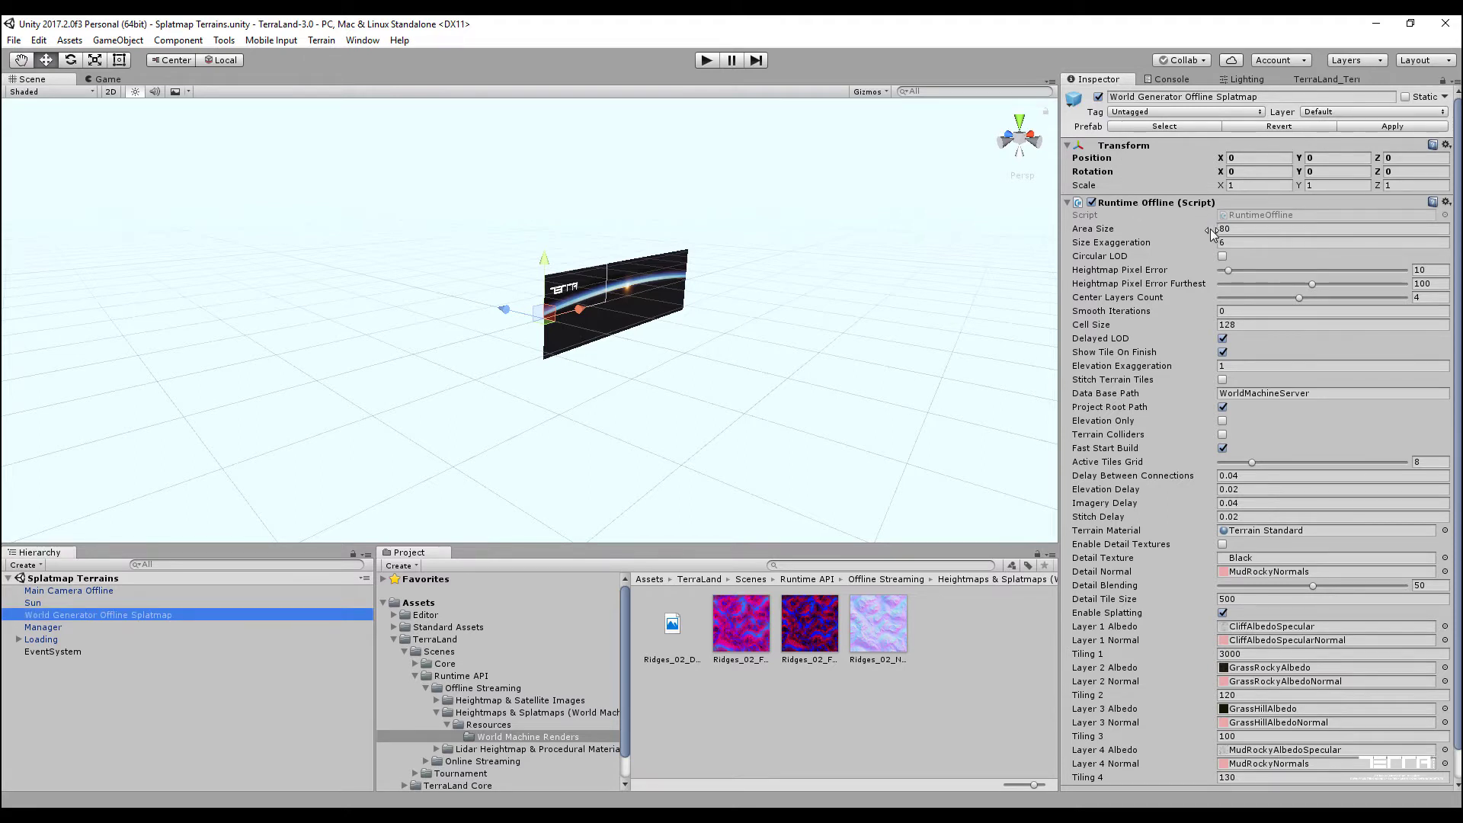
pyautogui.click(1322, 395)
pyautogui.click(1335, 392)
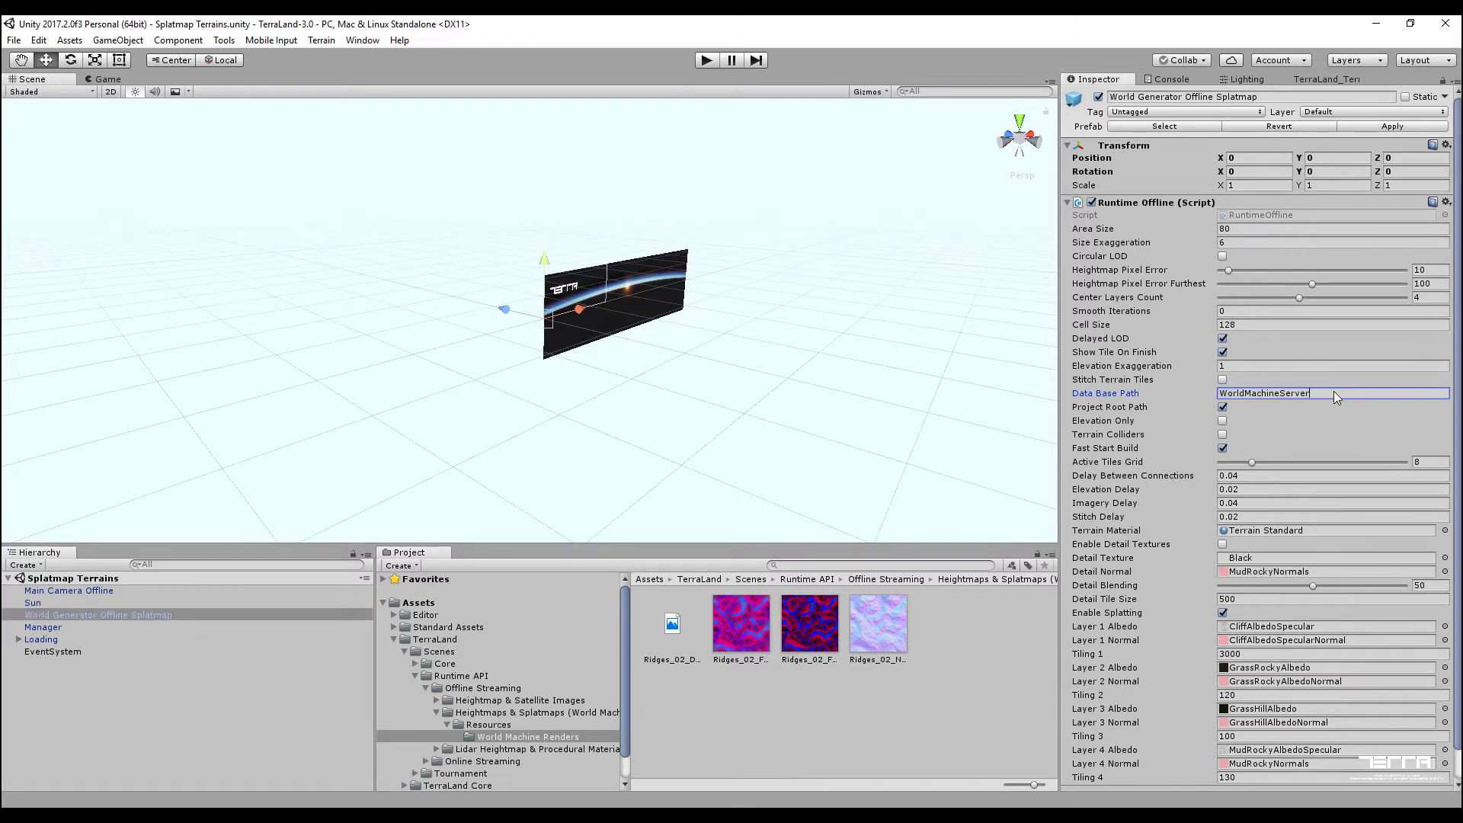
pyautogui.hotkey('shift', 'Left')
pyautogui.hotkey('shift', 'Left')
pyautogui.hotkey('shift', 'Left')
pyautogui.write('Te')
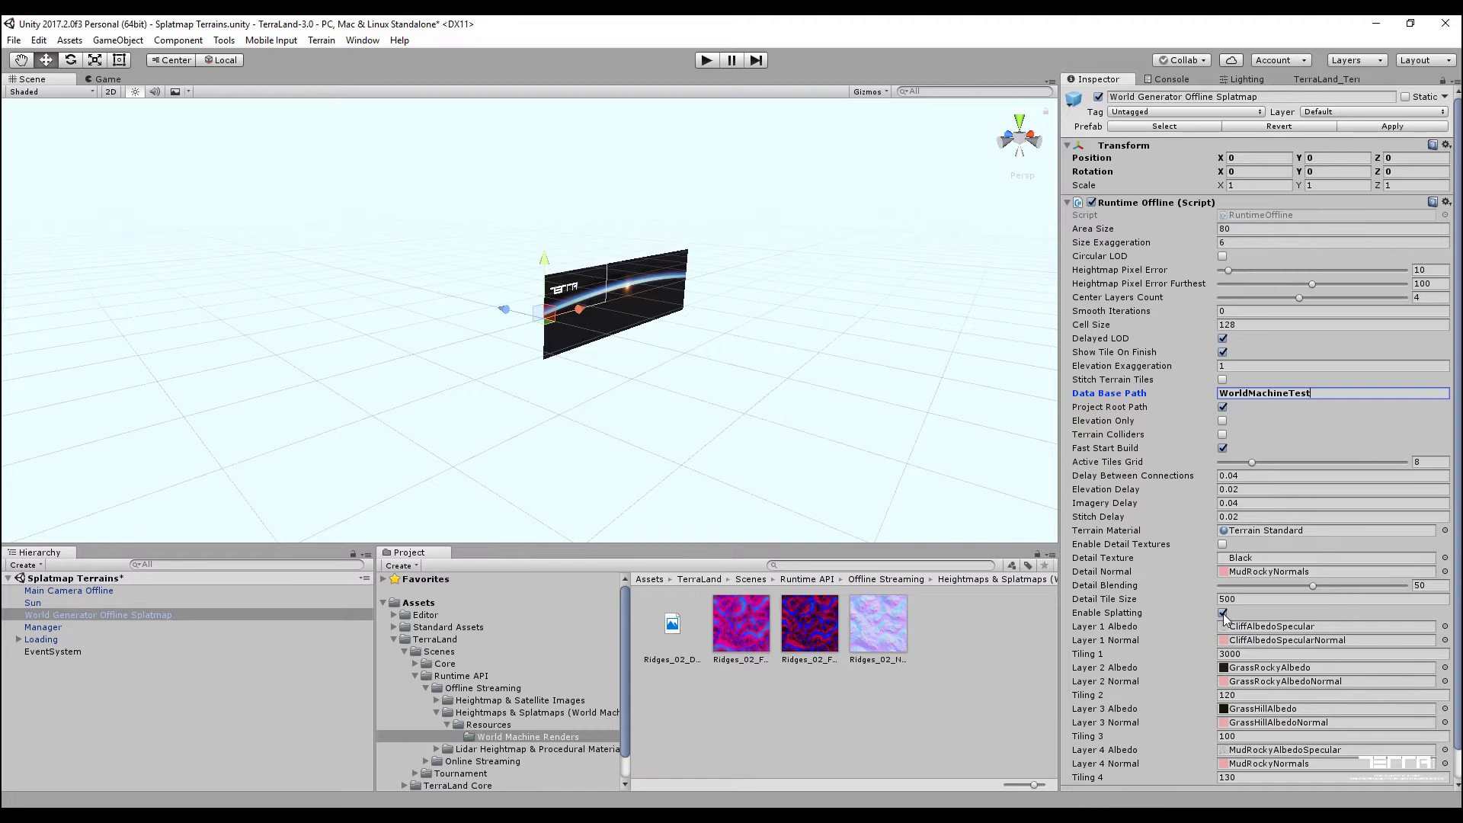
# Step: Locate the Layer 1 albedo, normal and Layer 2 albedo textures, then select Main Camera Offline
pyautogui.click(1301, 627)
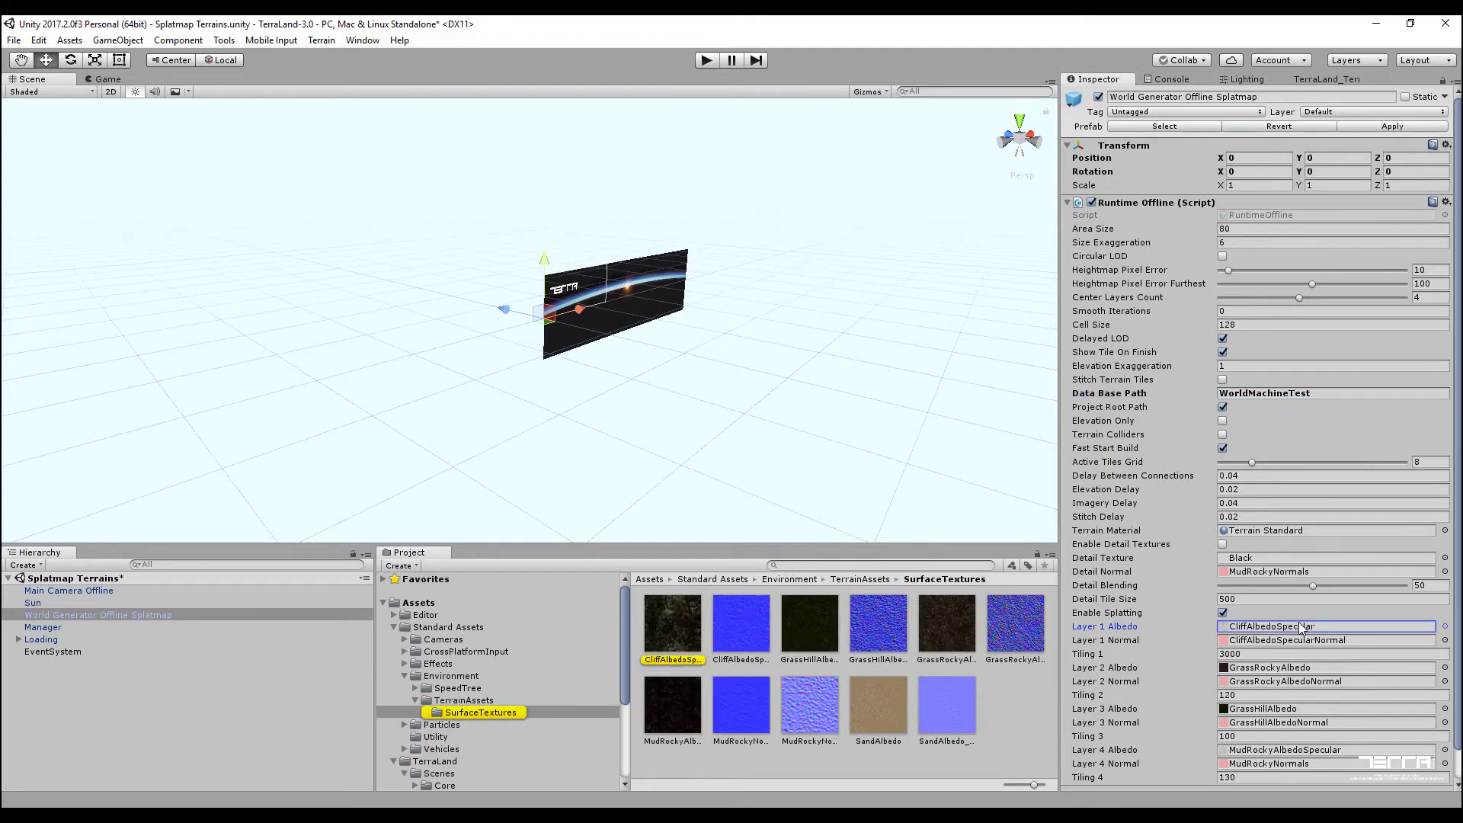
pyautogui.click(1291, 641)
pyautogui.click(1291, 667)
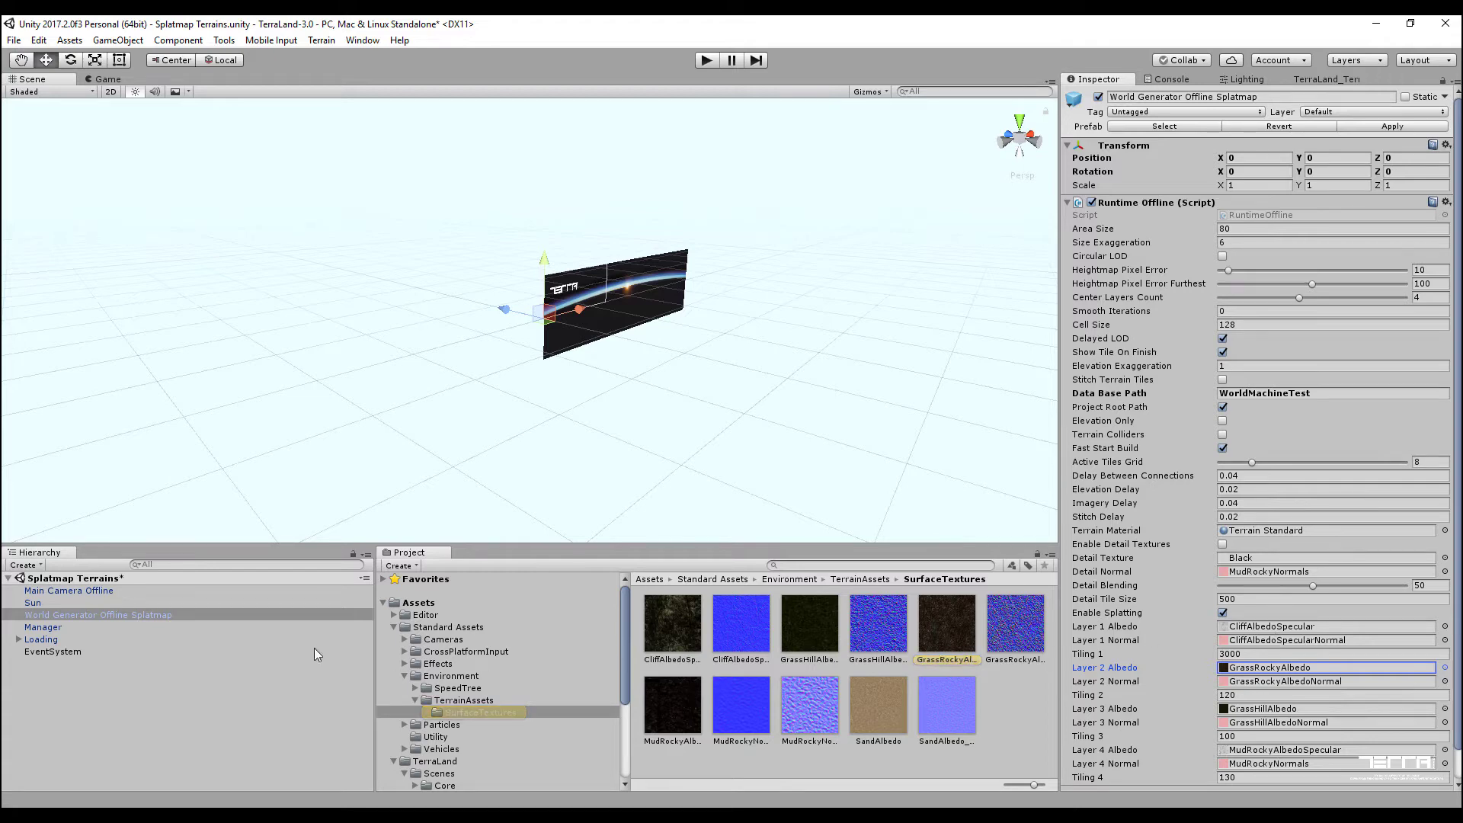
pyautogui.click(108, 591)
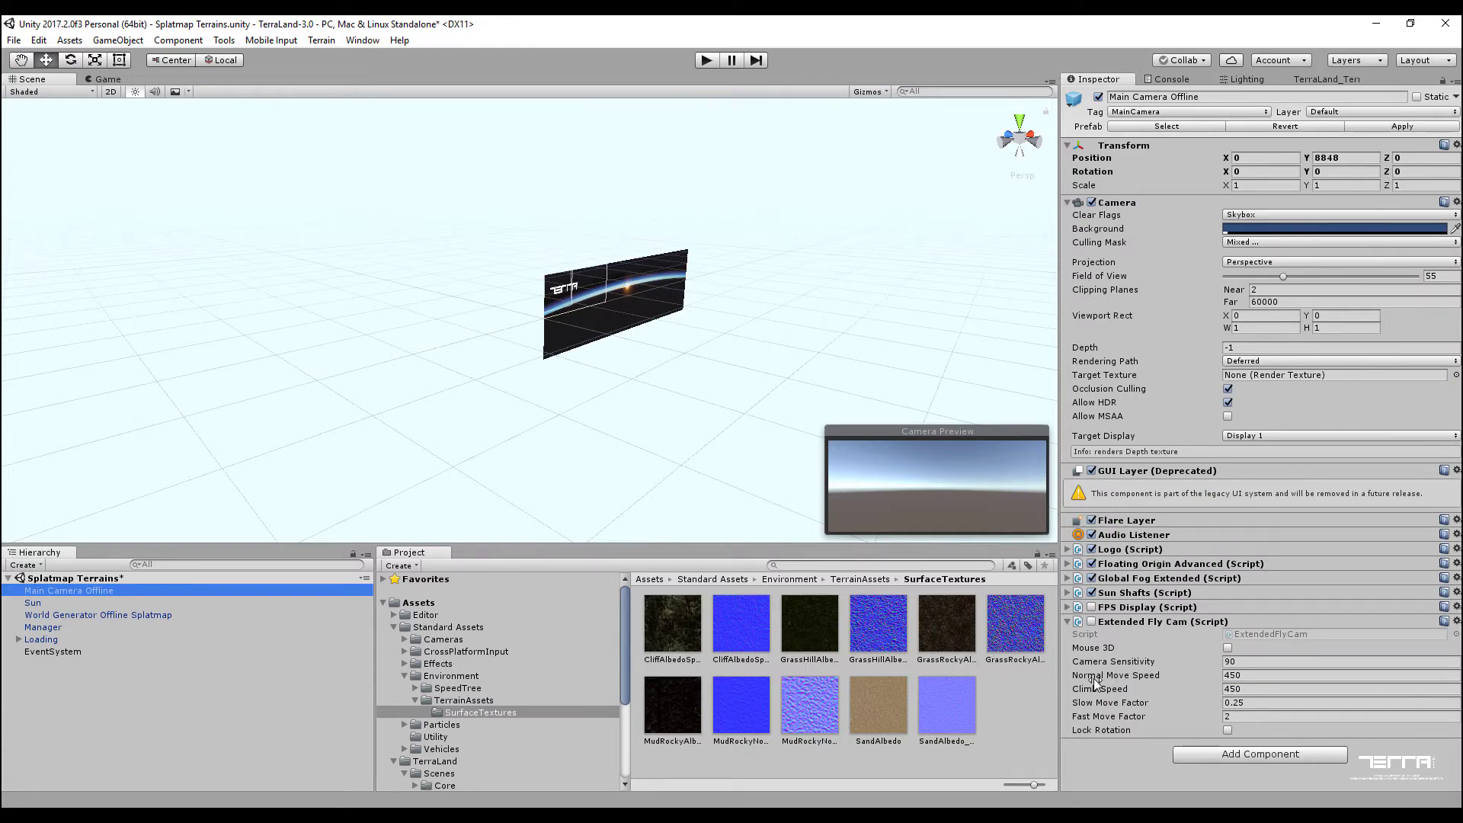
# Step: Set Extended Fly Cam Normal Move Speed to 1000, save the scene and enter play mode
pyautogui.click(1246, 676)
pyautogui.write('1000')
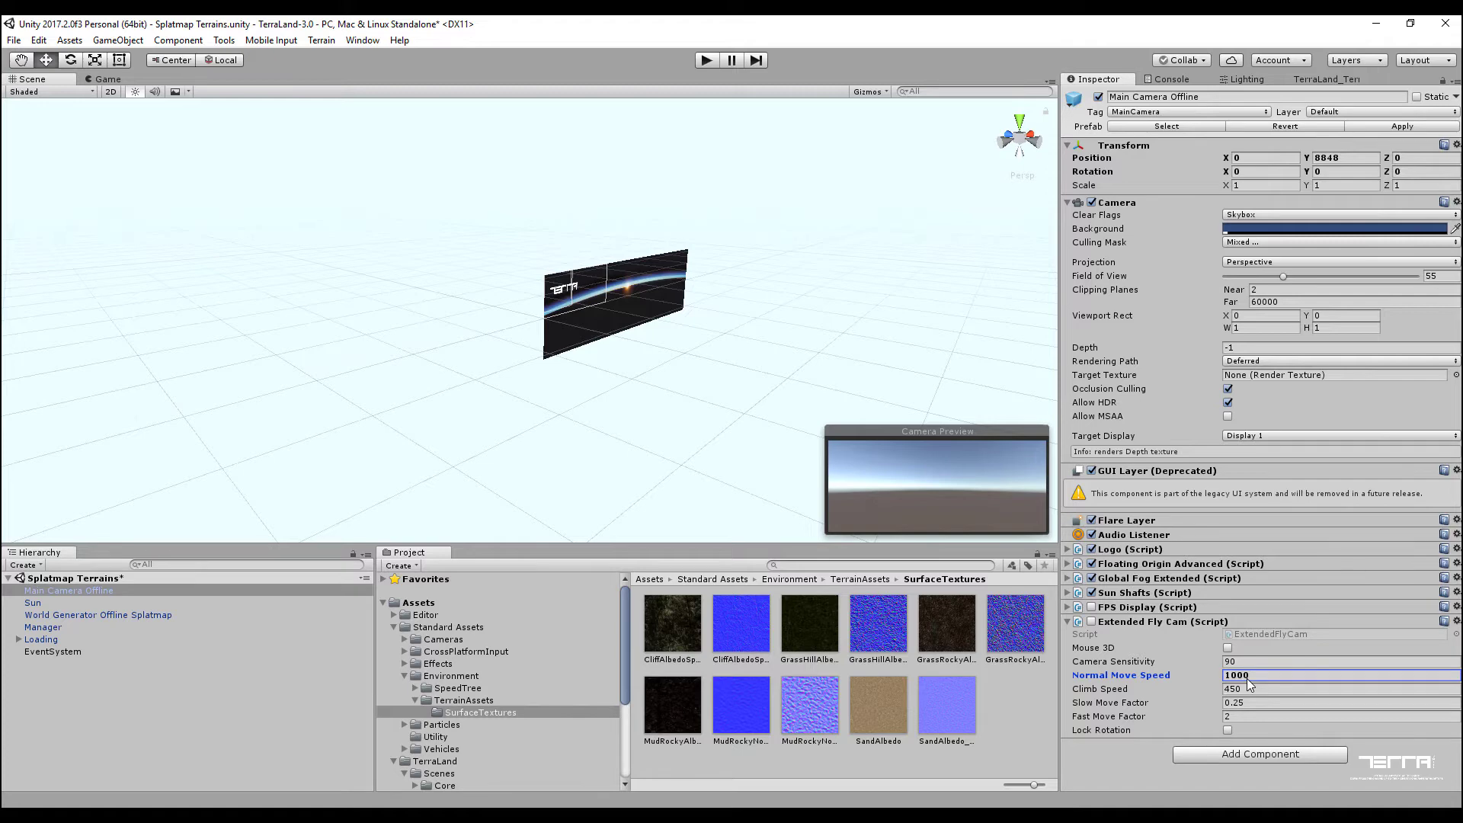
pyautogui.press('Return')
pyautogui.hotkey('ctrl', 's')
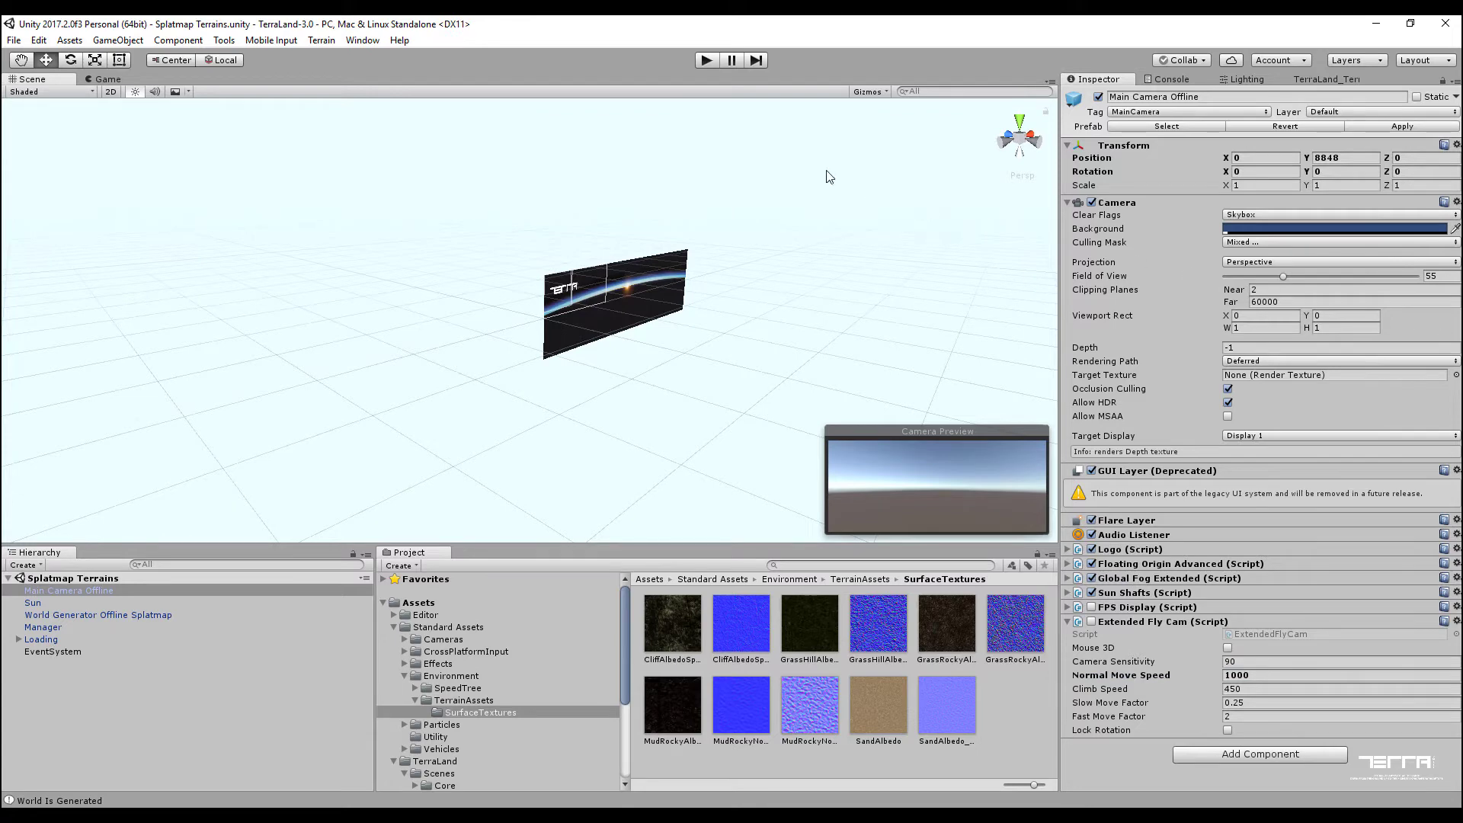
pyautogui.click(707, 61)
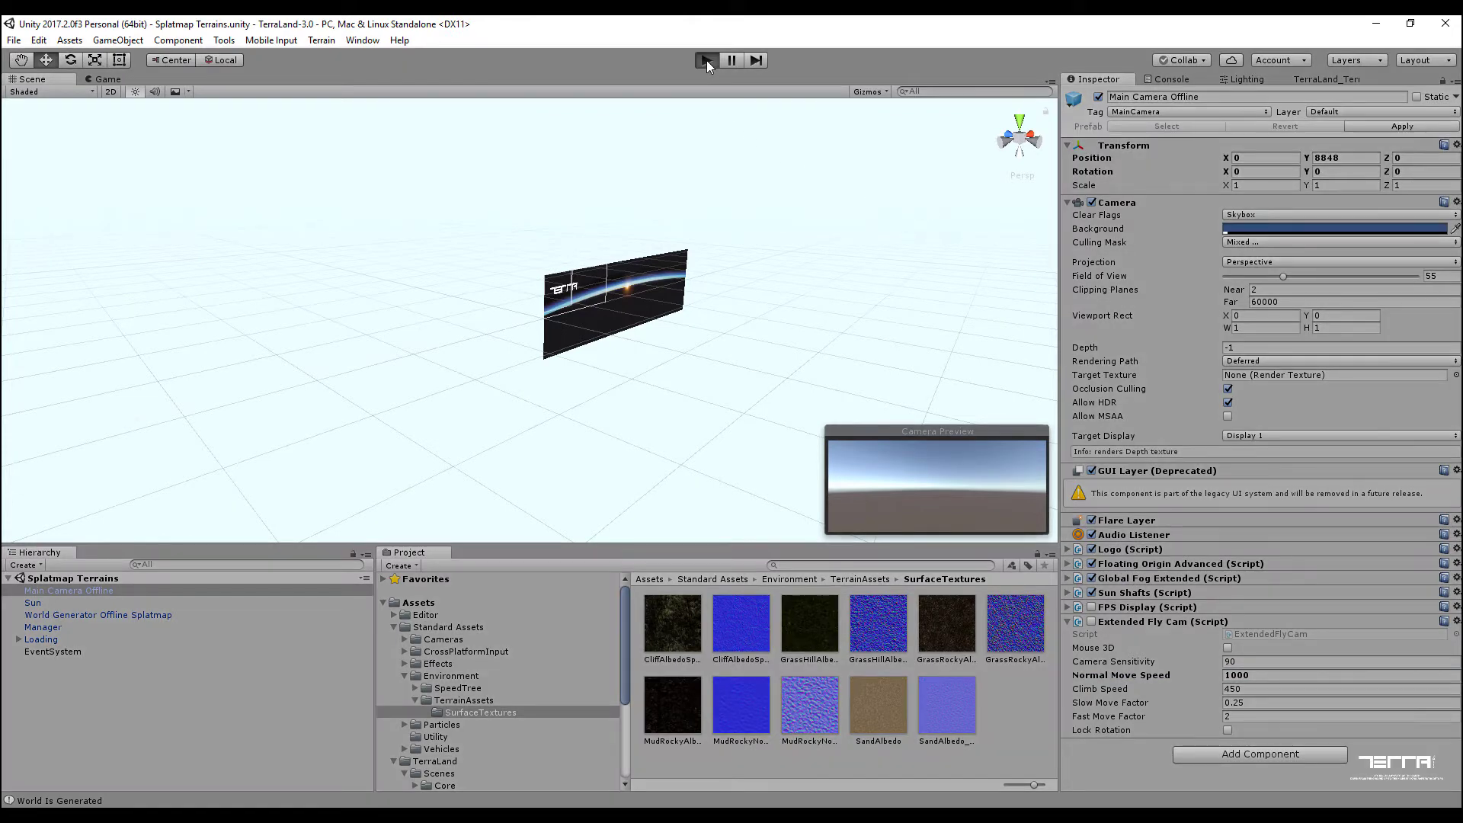